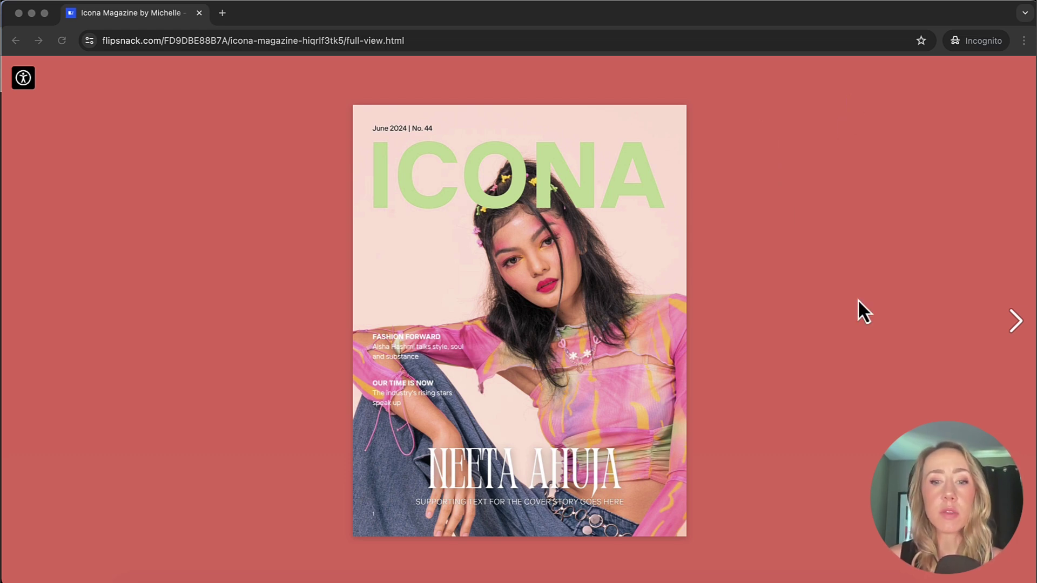
Focus the browser window showing the published Icona Magazine flipbook
click(1019, 323)
Turn to the Versace Eros spread, unmute its video, and open VERSACE.COM before returning to the flipbook
click(1019, 324)
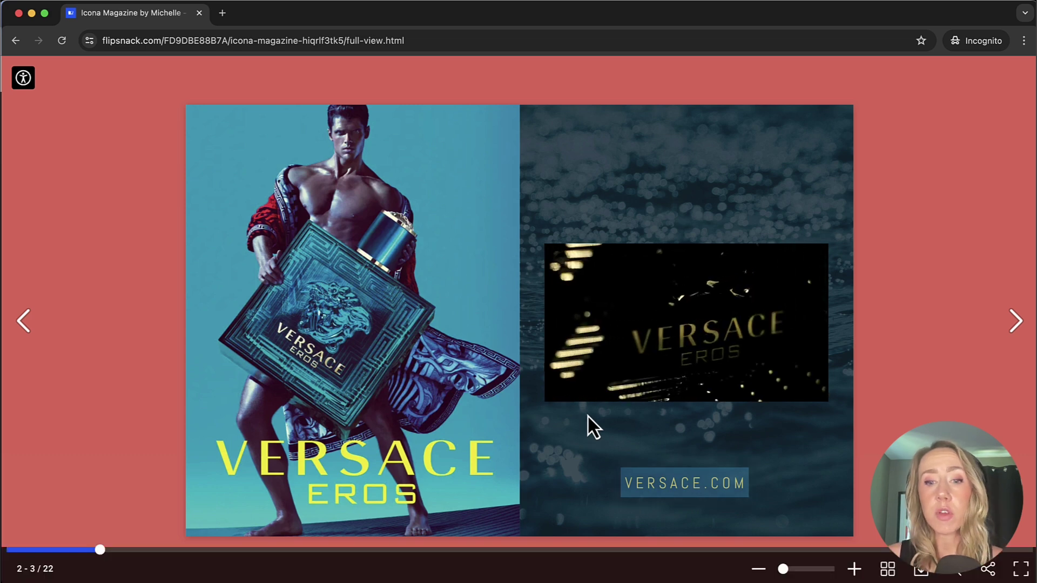
click(596, 391)
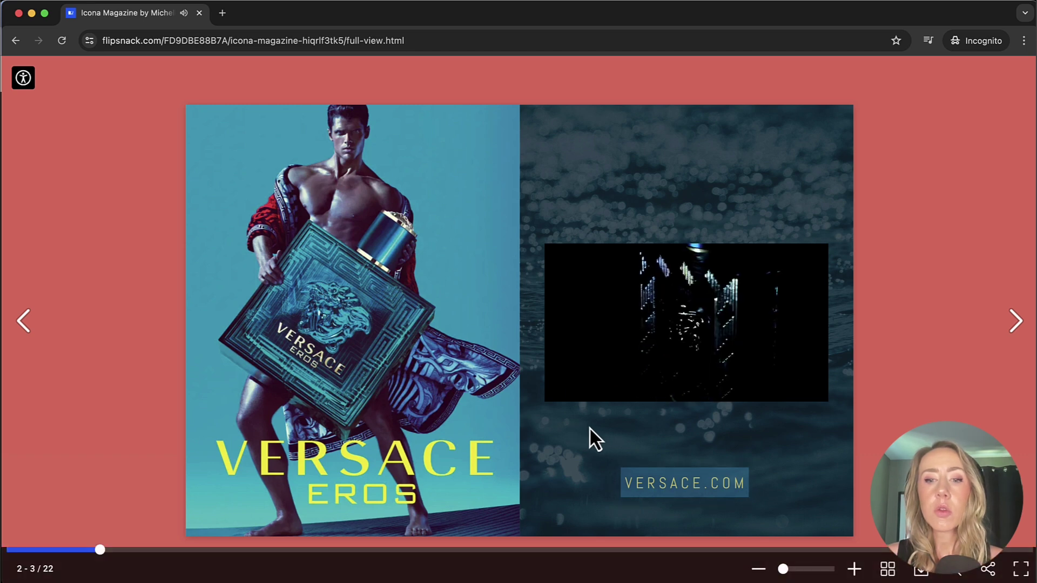
click(698, 484)
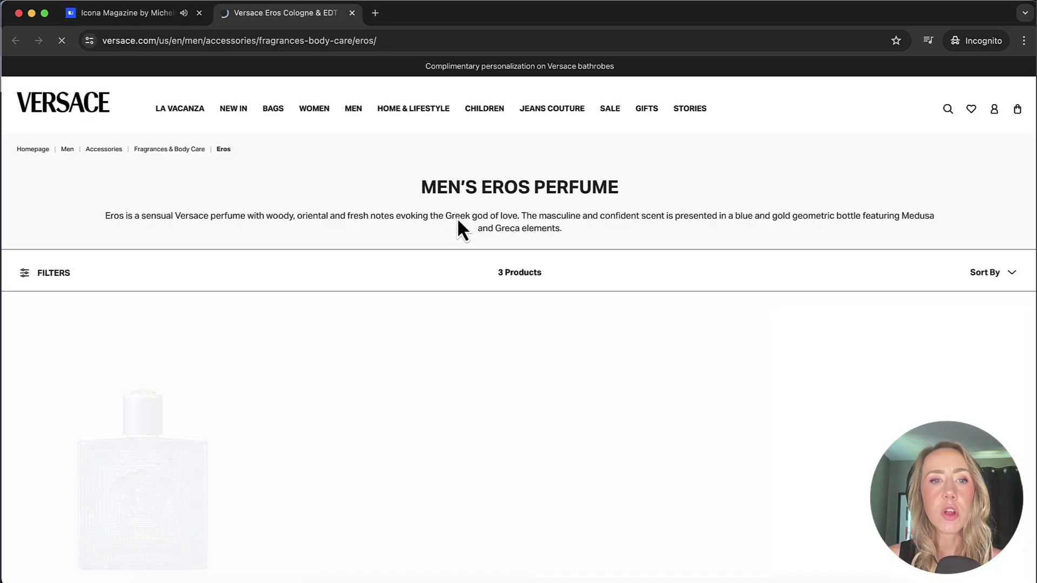
scroll(573, 305, down, 2)
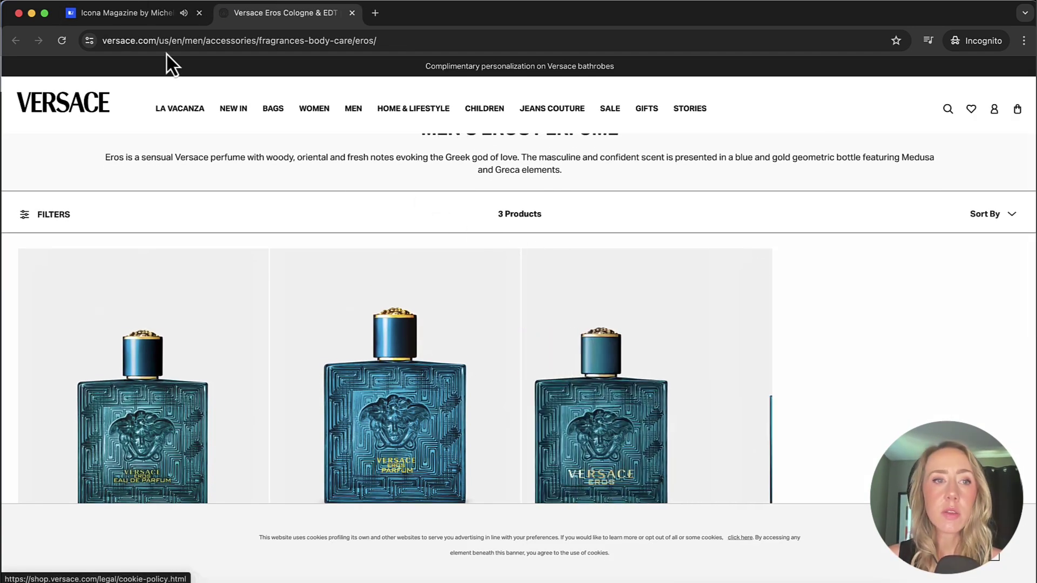
click(149, 18)
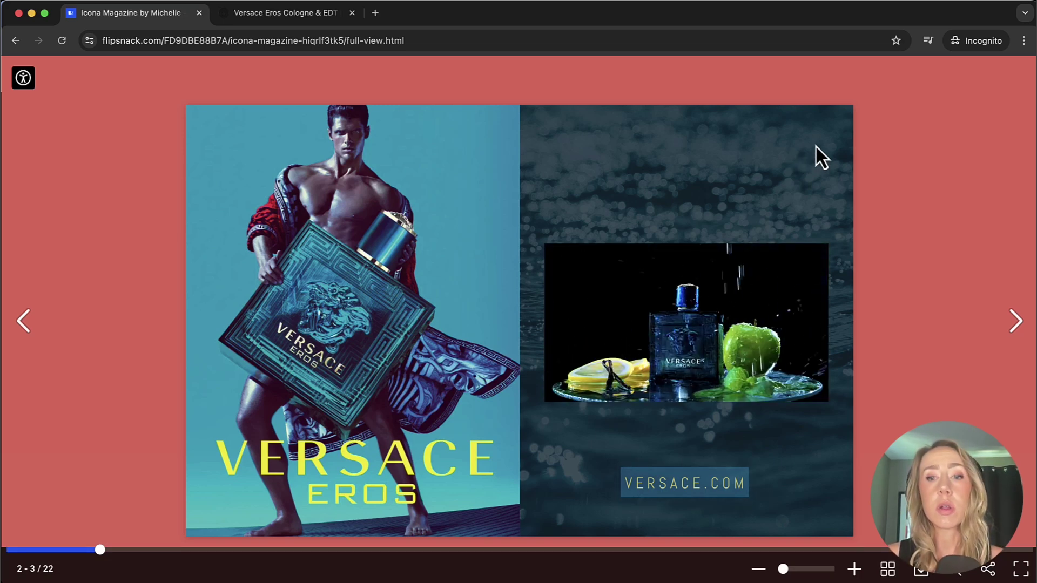
Turn past the Versace spread and skip the Subscribe for FREE form to reach pages 4-5
click(1014, 323)
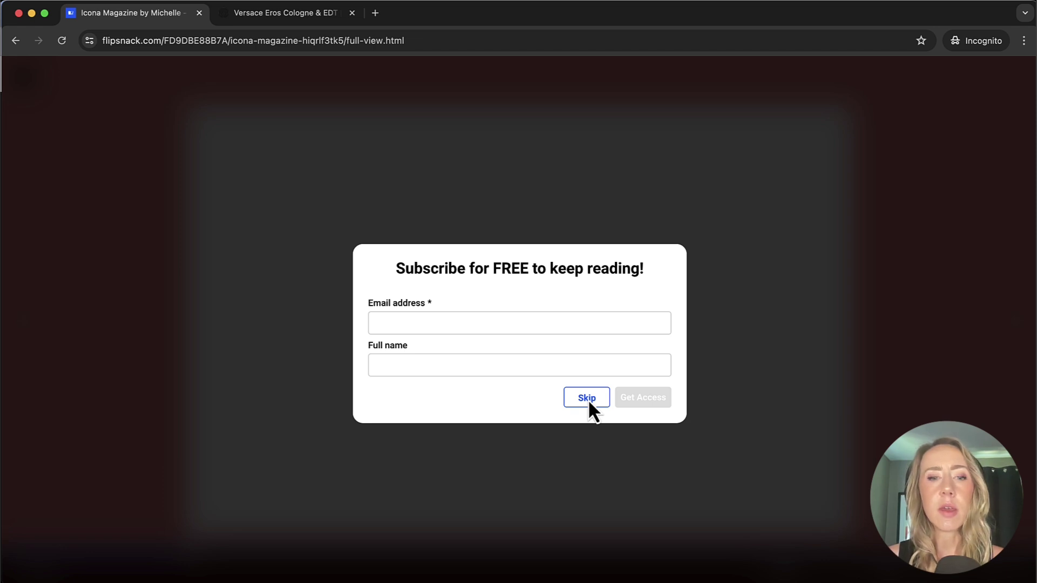
click(588, 399)
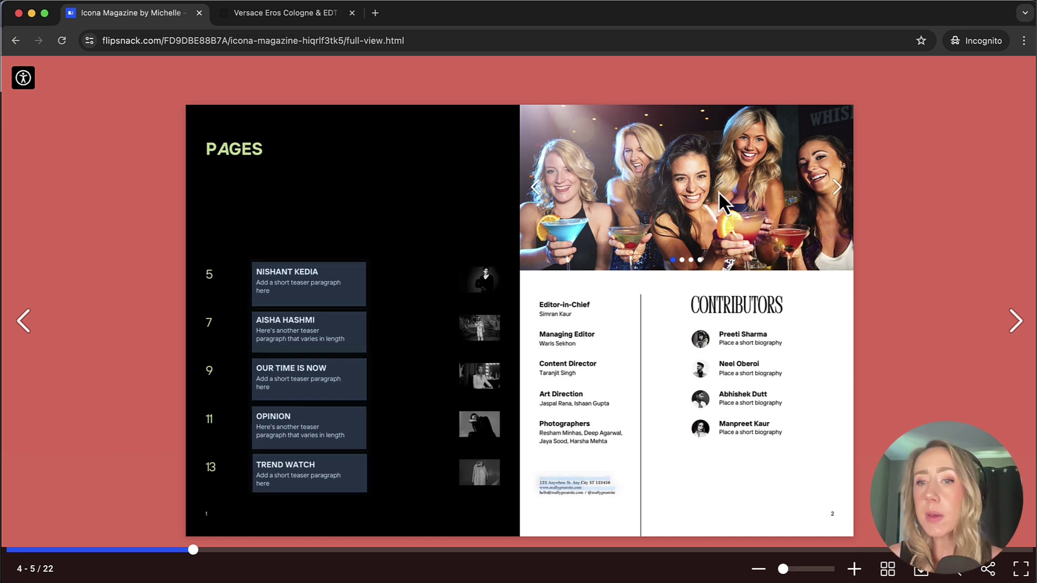
Advance the contents carousel to its fourth photo, try a contents link, then go to pages 6-7
click(837, 188)
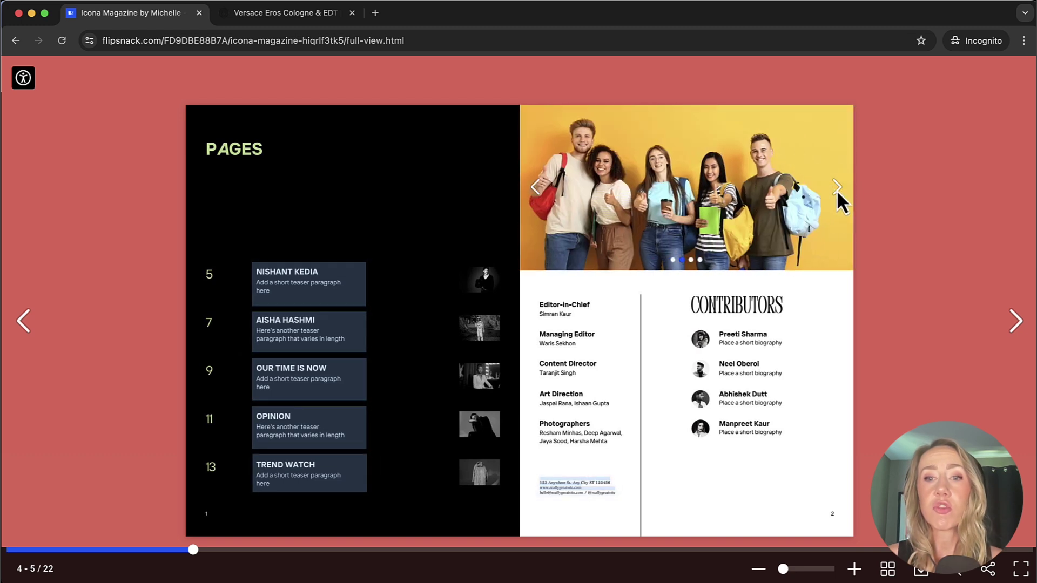
click(838, 190)
click(836, 189)
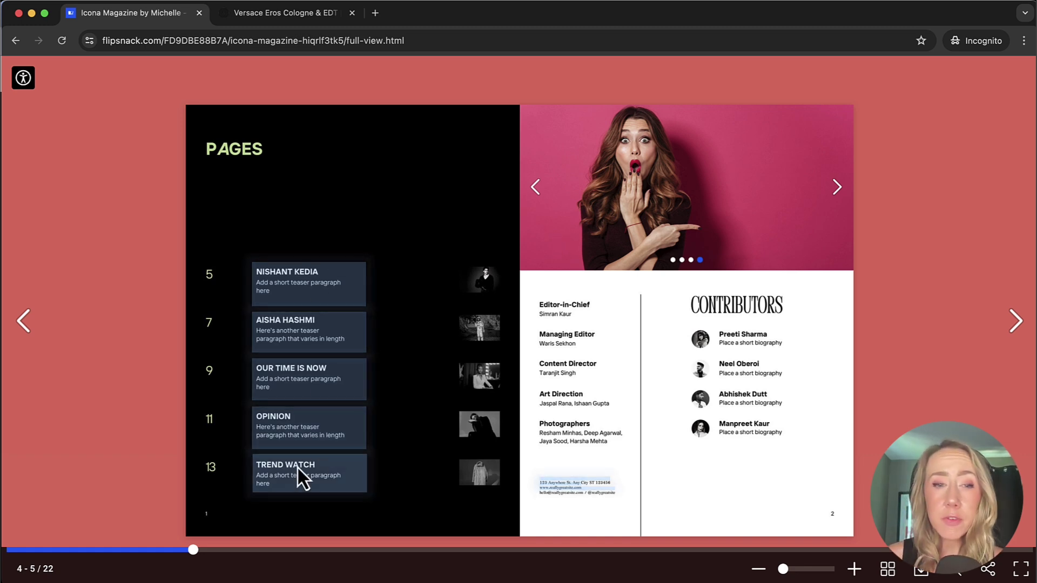
click(301, 293)
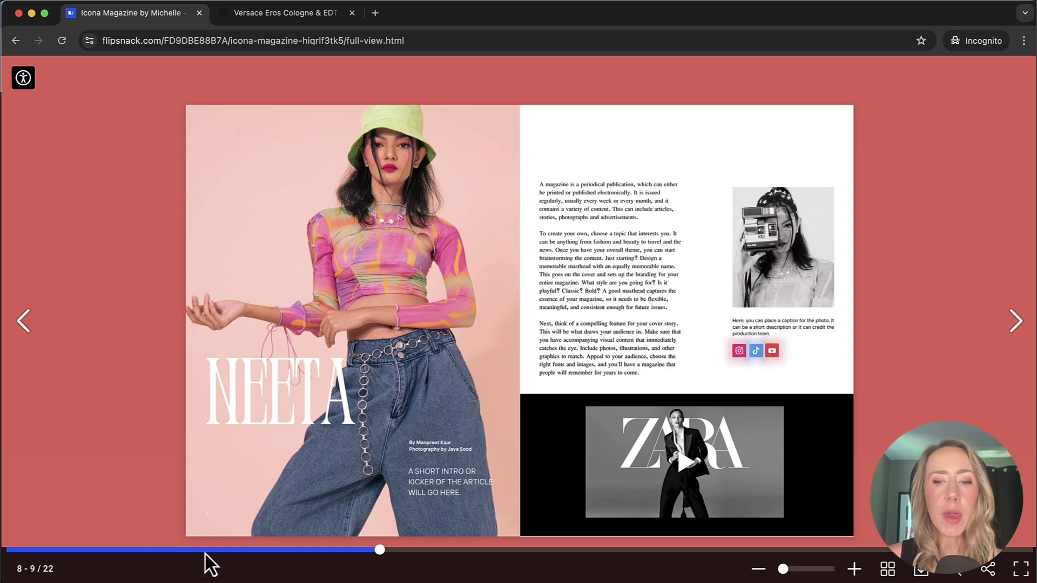
drag(182, 550, 137, 551)
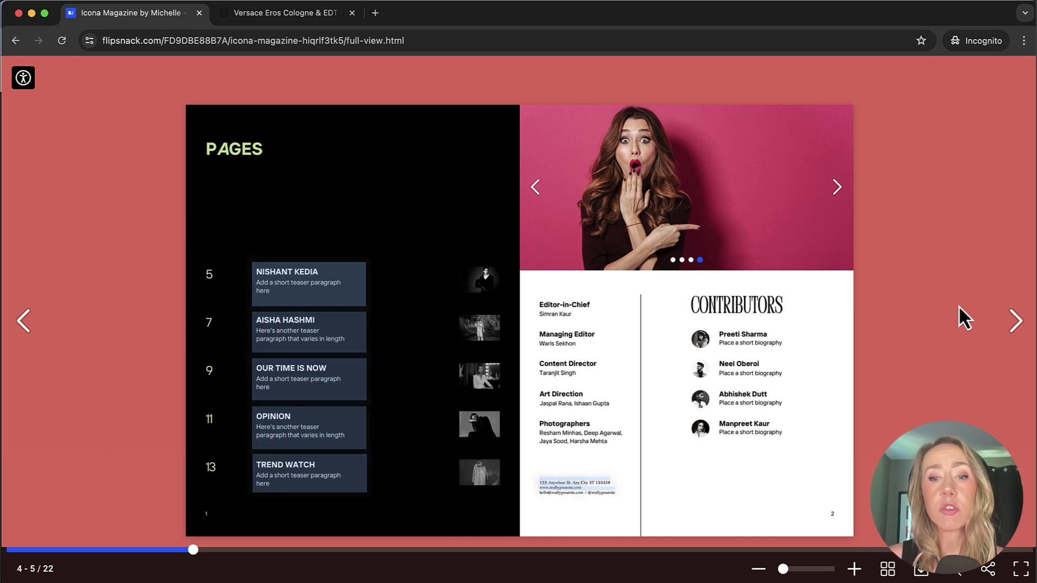
click(1010, 319)
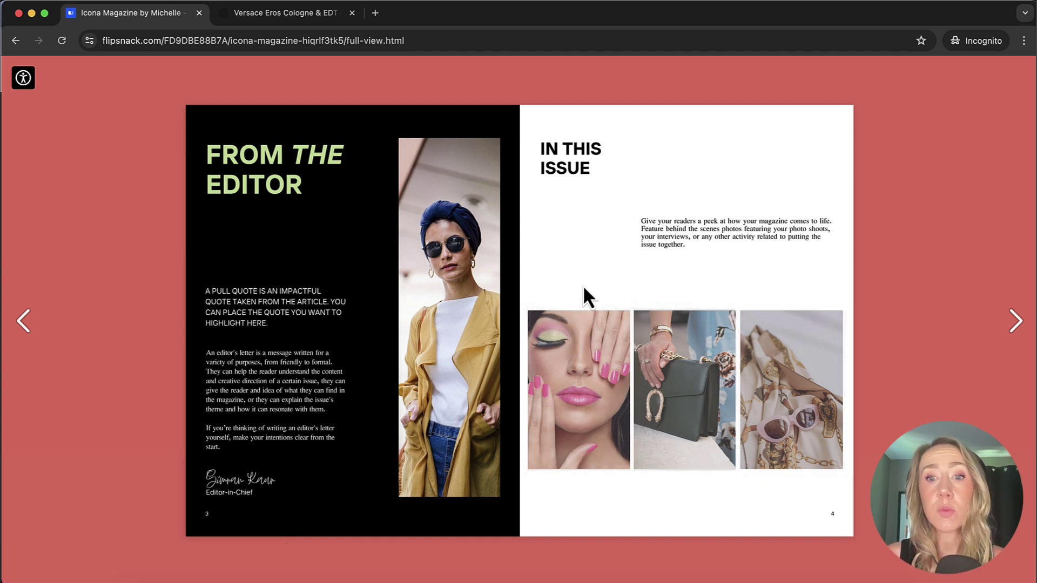
Enlarge and close the face, handbag and sunglasses photos, then play the ZARA video on page 9
click(580, 349)
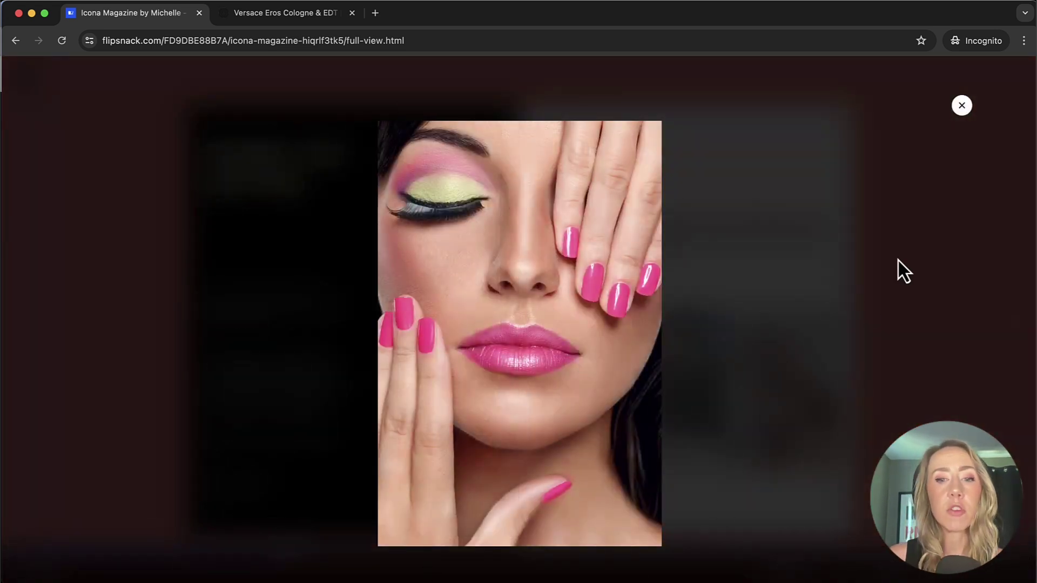
click(960, 106)
click(701, 349)
click(952, 108)
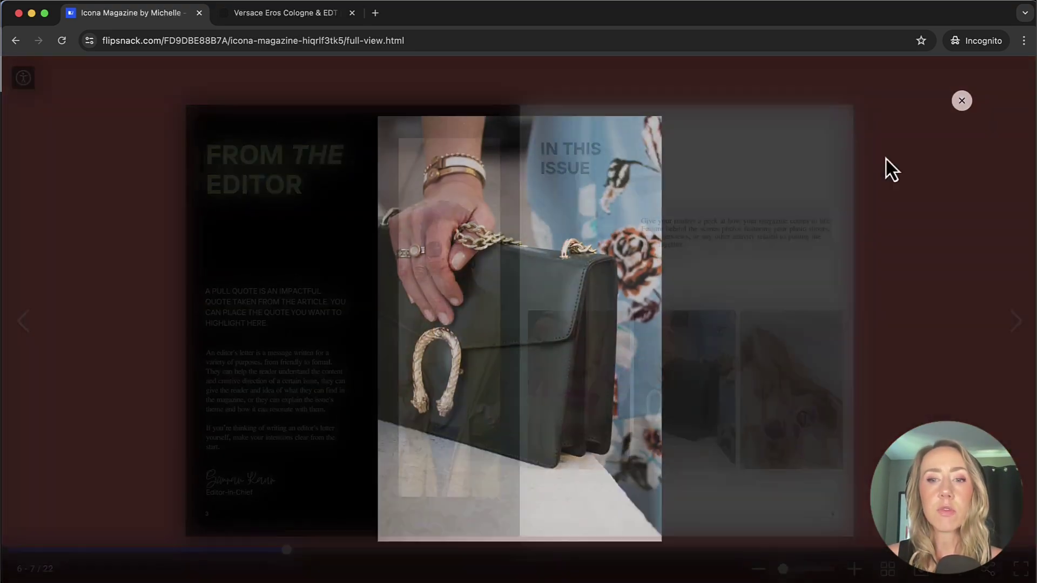
click(794, 353)
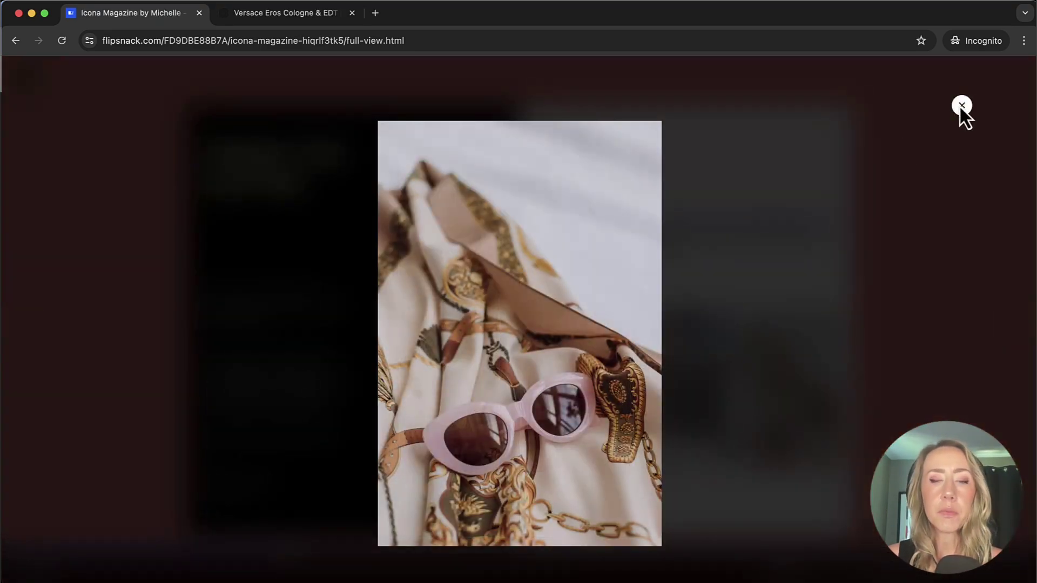
click(962, 106)
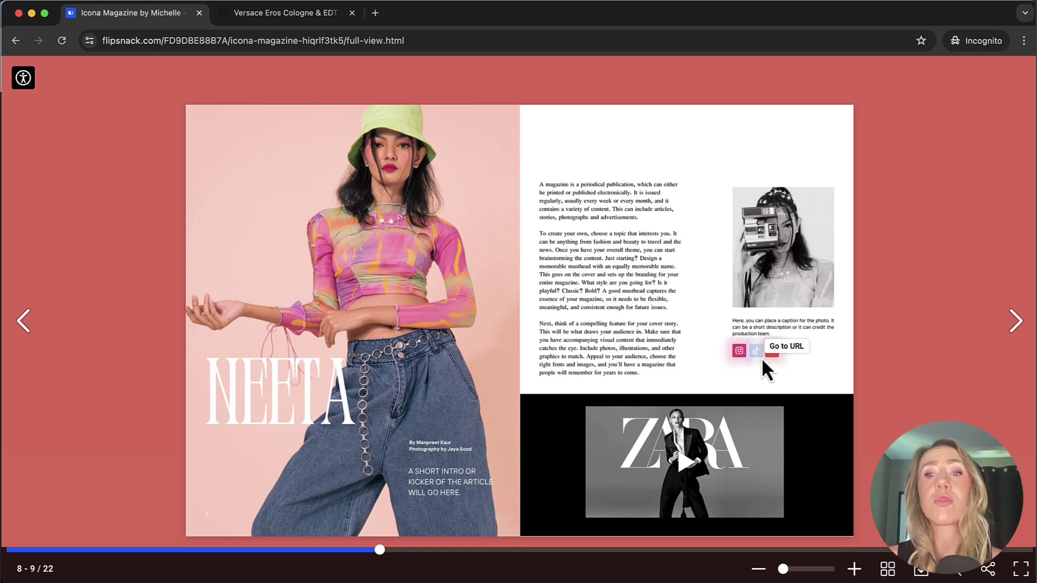
click(742, 450)
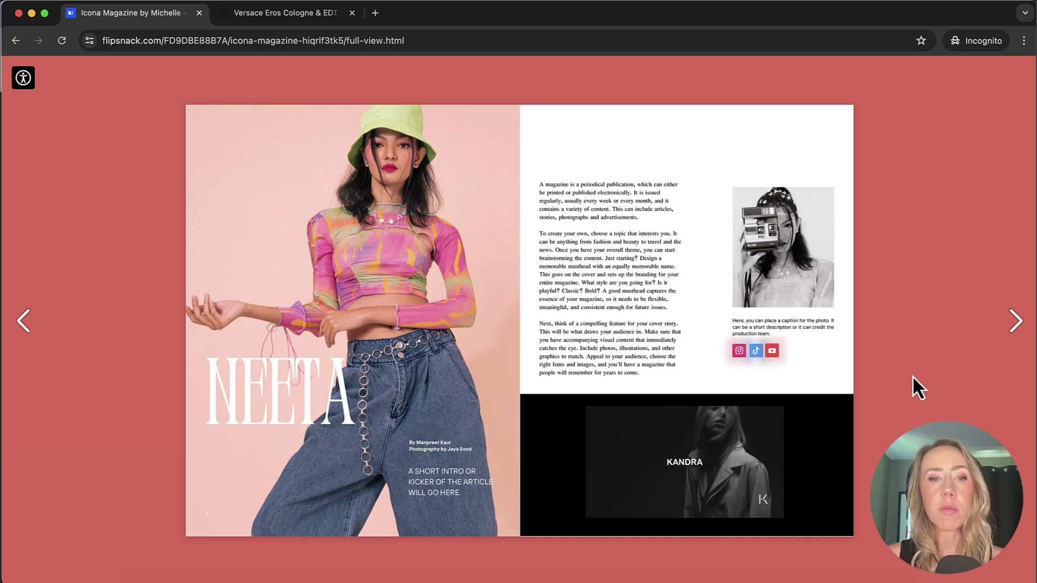
On pages 10-11, browse the article's photo slideshow to its last photo and close it
click(1020, 325)
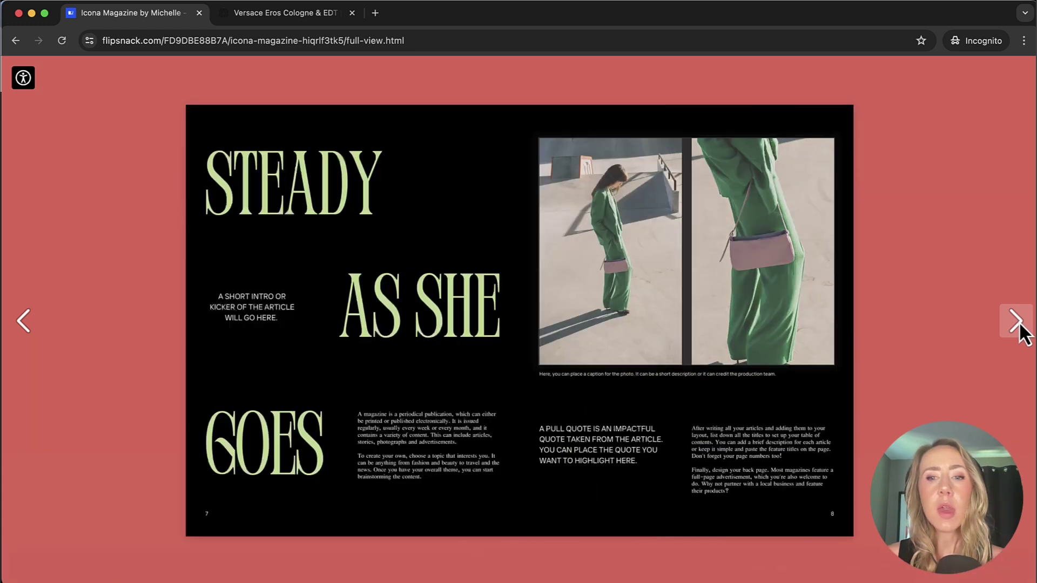
click(772, 294)
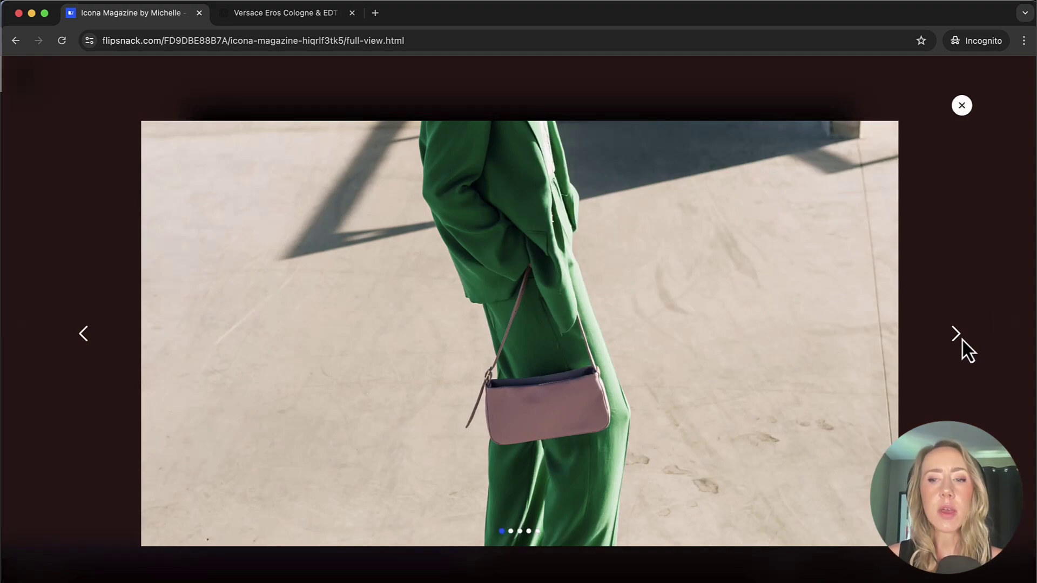
click(959, 338)
click(958, 338)
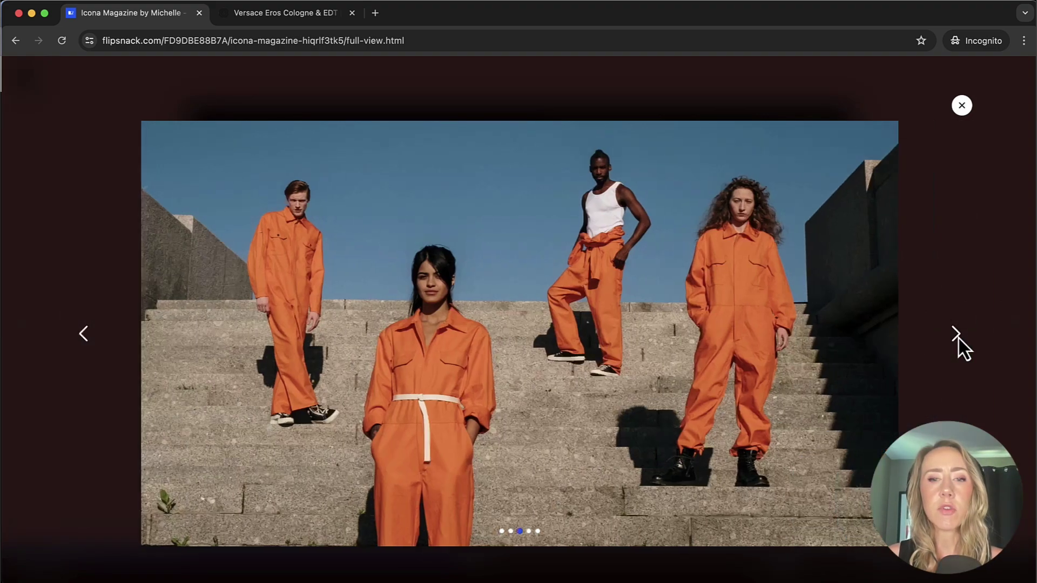
click(959, 338)
click(956, 338)
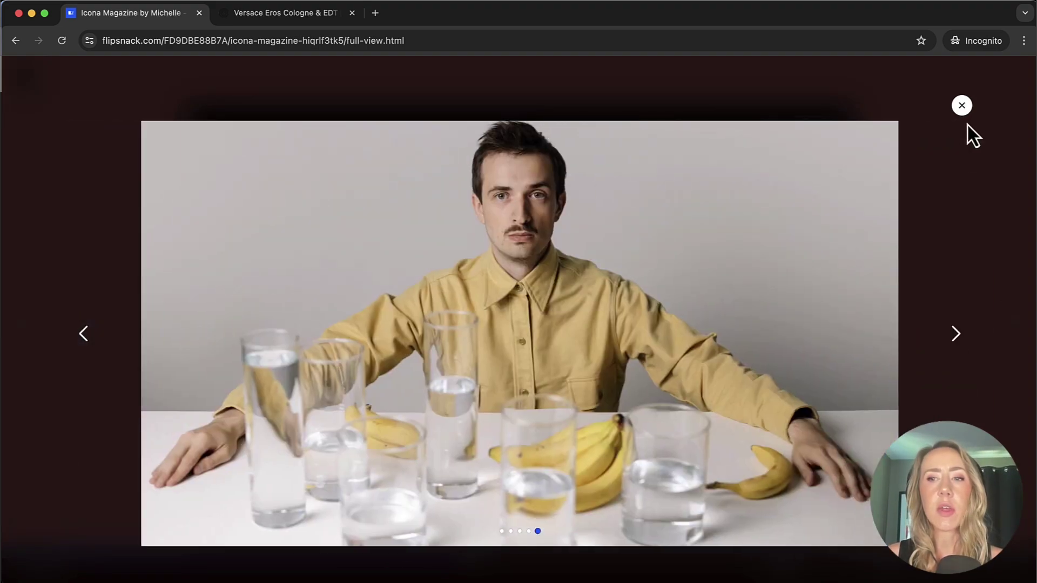
click(963, 112)
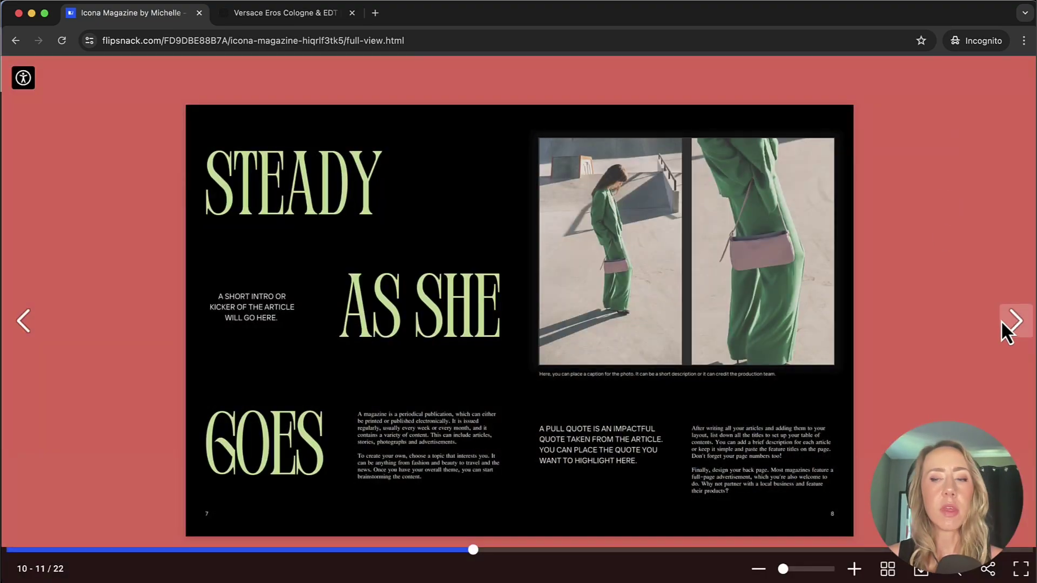
Page through to the back cover, page 22, and zoom into it
click(1008, 327)
click(1007, 327)
click(1008, 328)
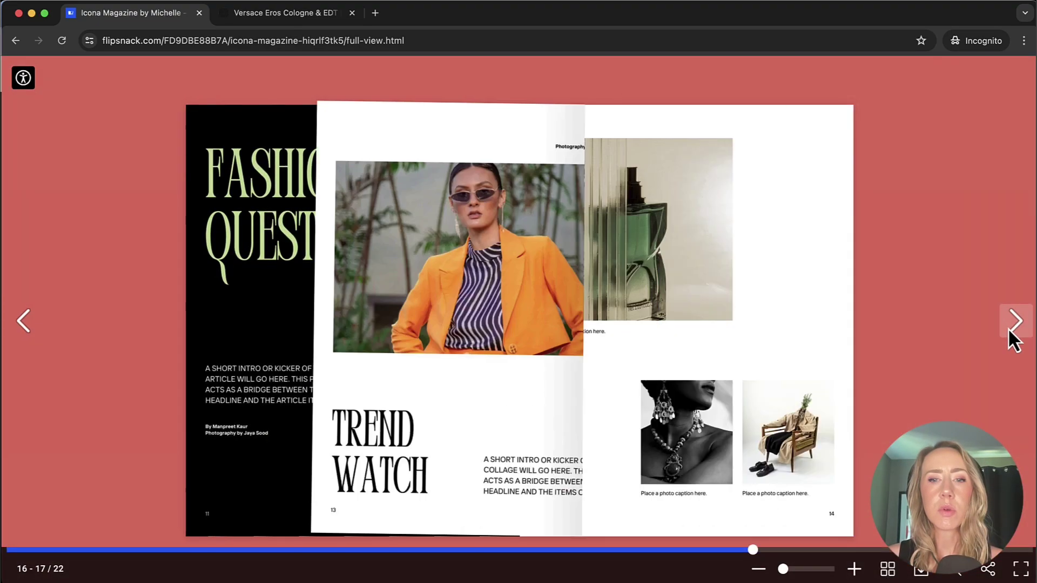
click(1008, 329)
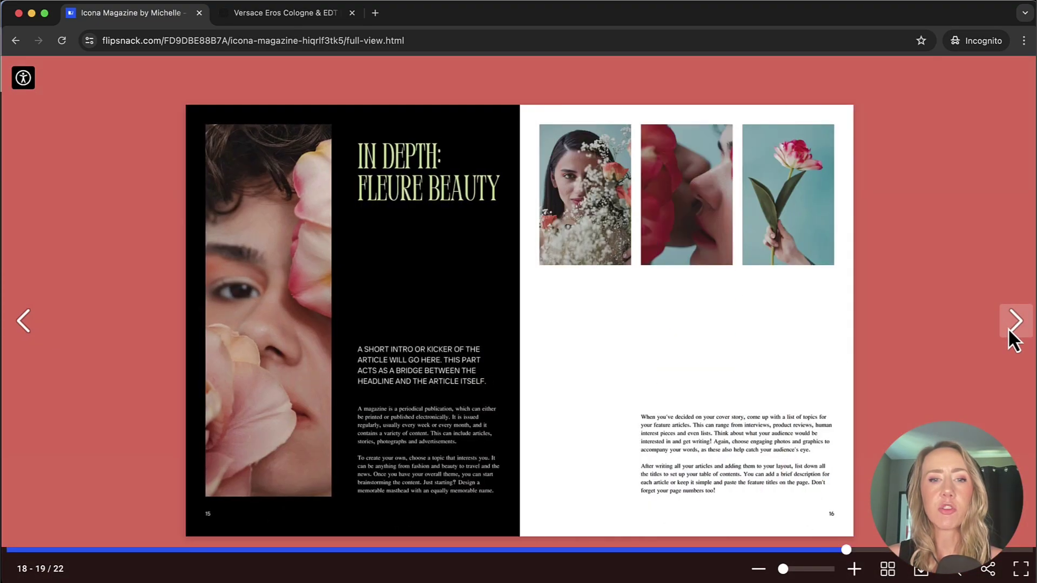
click(1008, 328)
click(1009, 327)
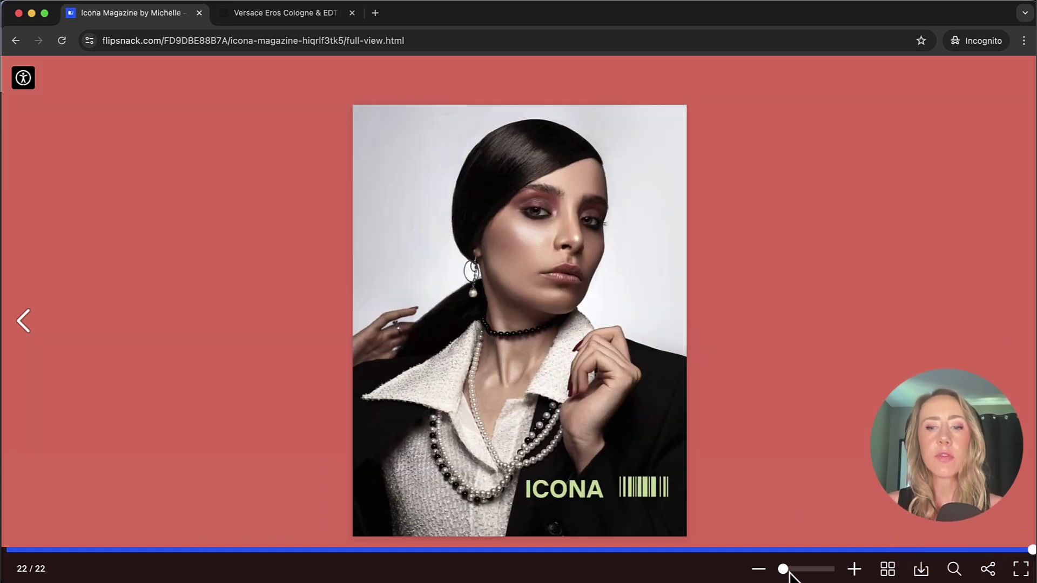
mouse_move(785, 571)
mouse_down()
mouse_move(815, 570)
mouse_move(784, 571)
mouse_up()
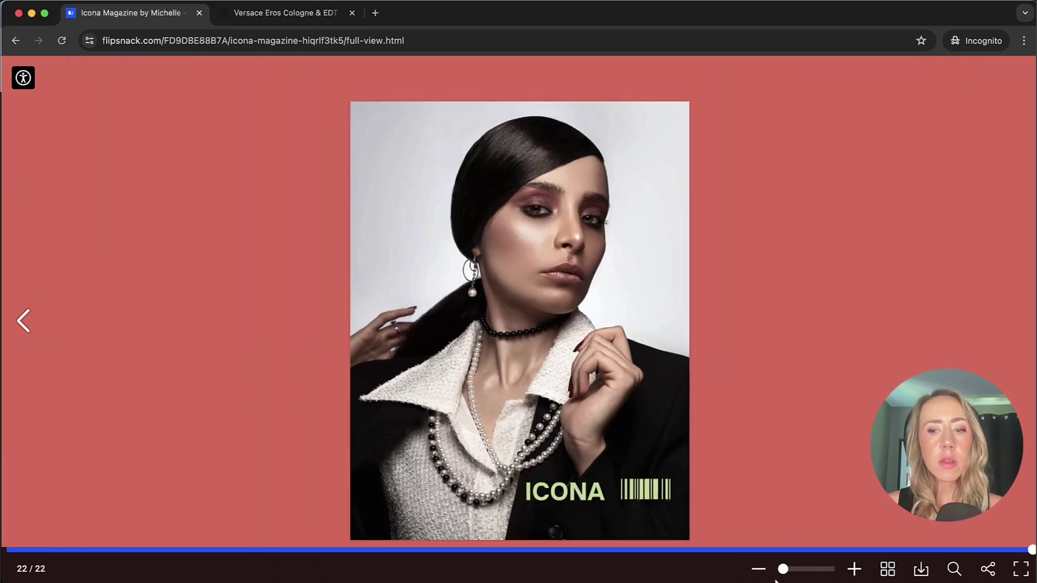
Jump back to spread 4-5 through the pages overview
click(887, 570)
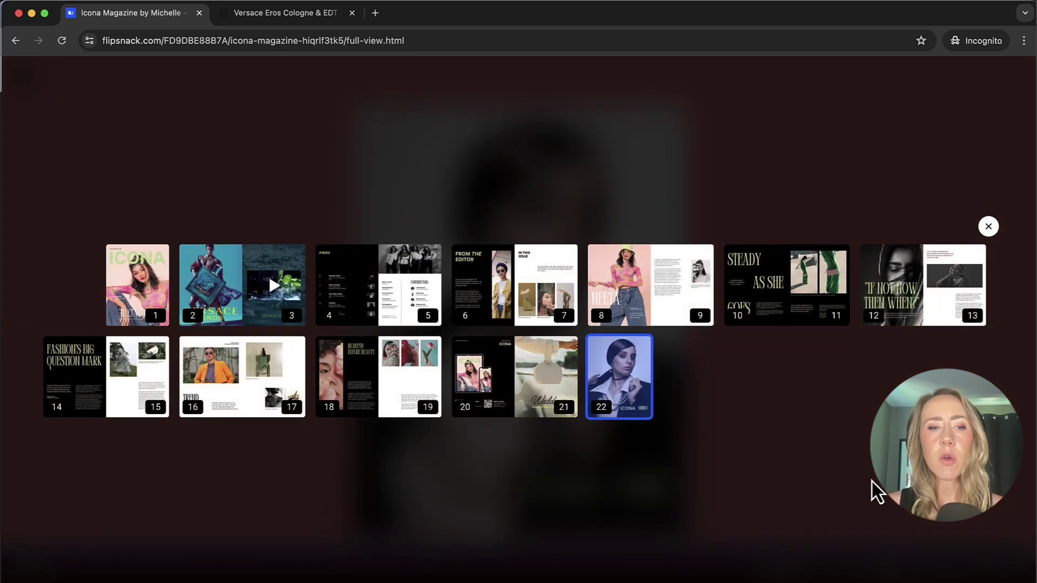
click(361, 295)
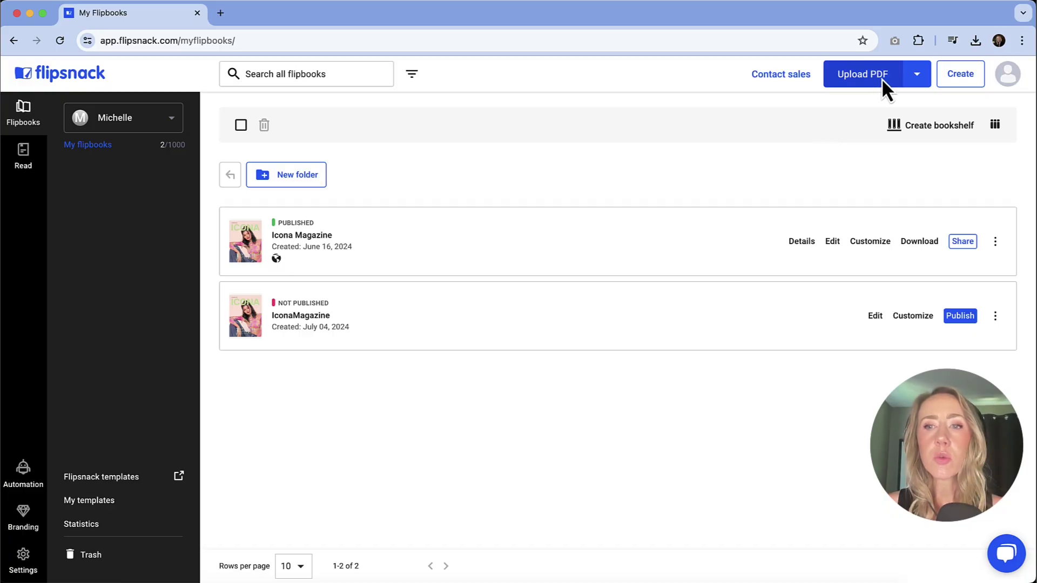
Open the published Icona Magazine in the editor and show its Pages panel
click(871, 76)
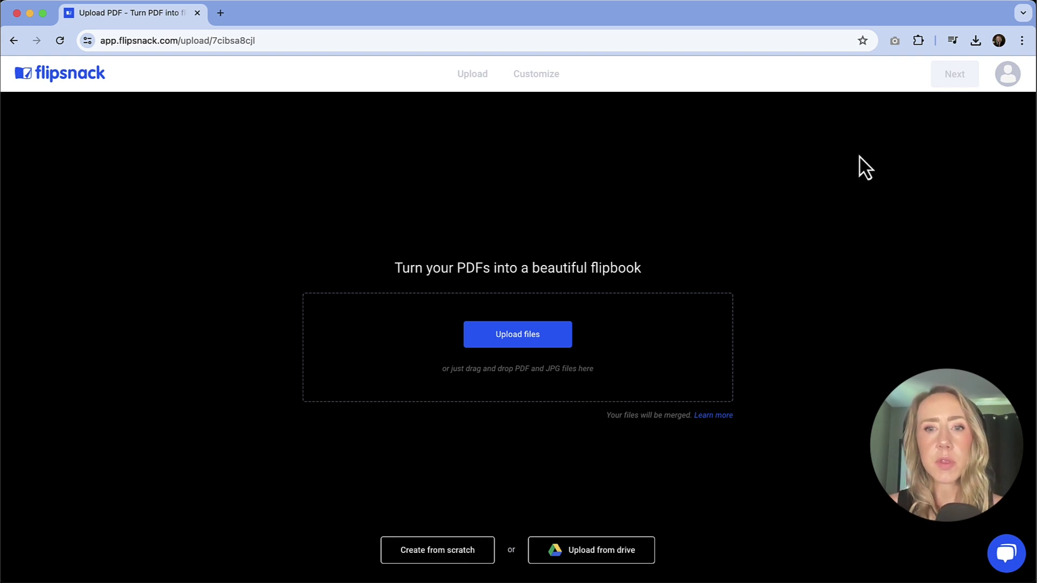
click(35, 69)
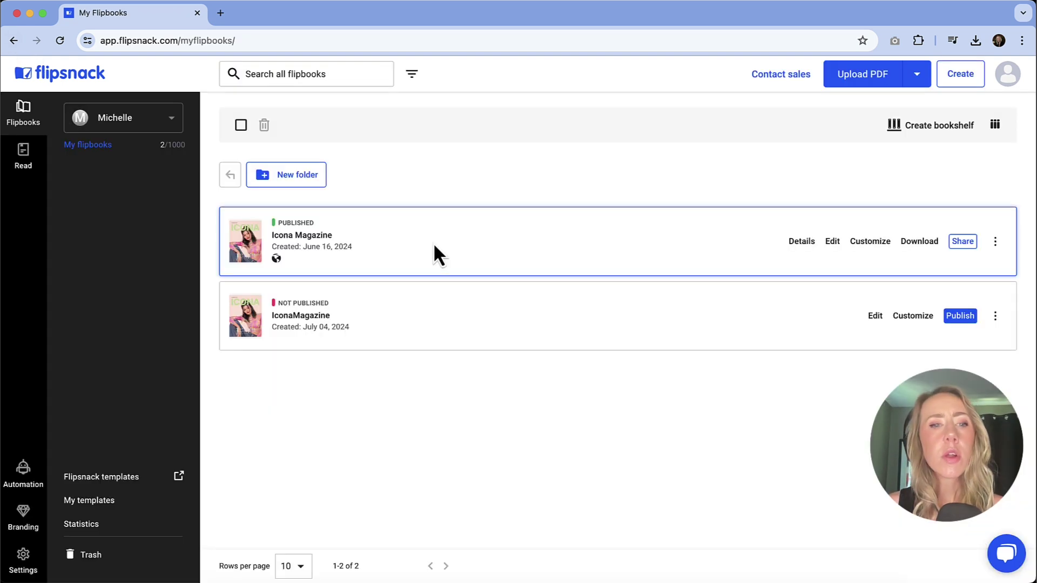
click(831, 241)
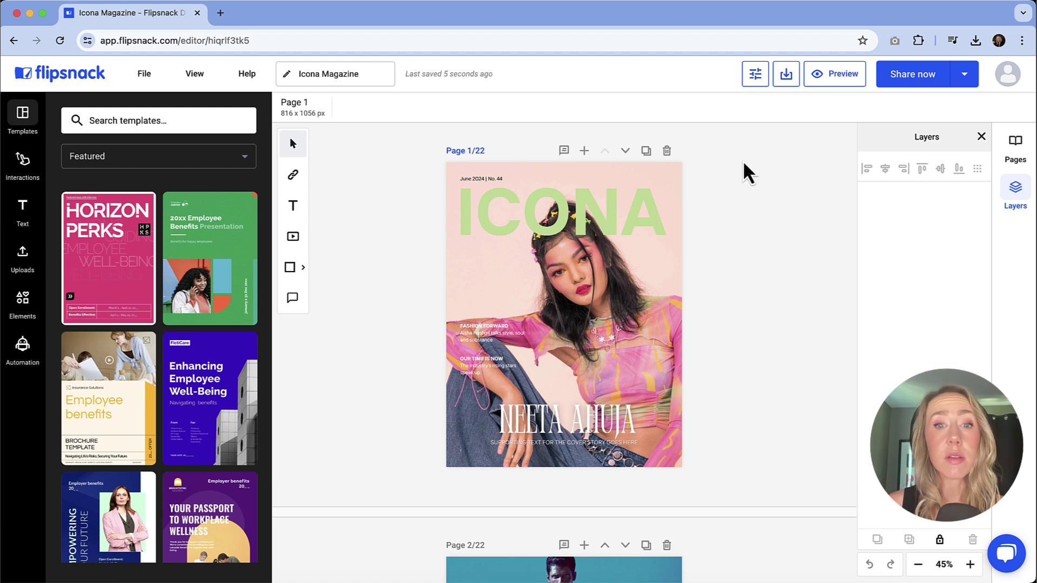
click(1015, 157)
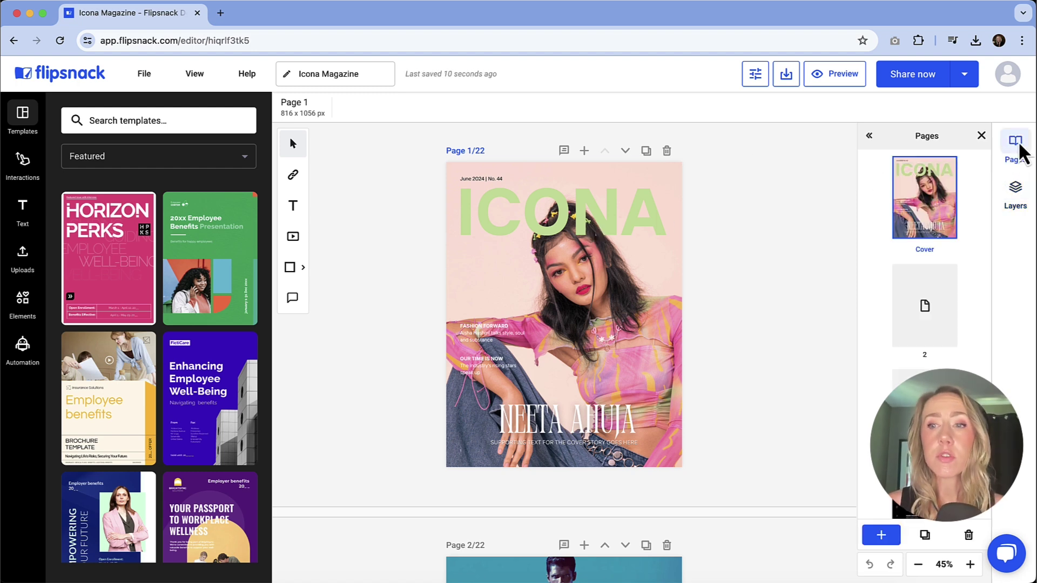
Insert a new page 2 after the cover with the Lookbook template's 'the sheer SHIRT' design
click(885, 535)
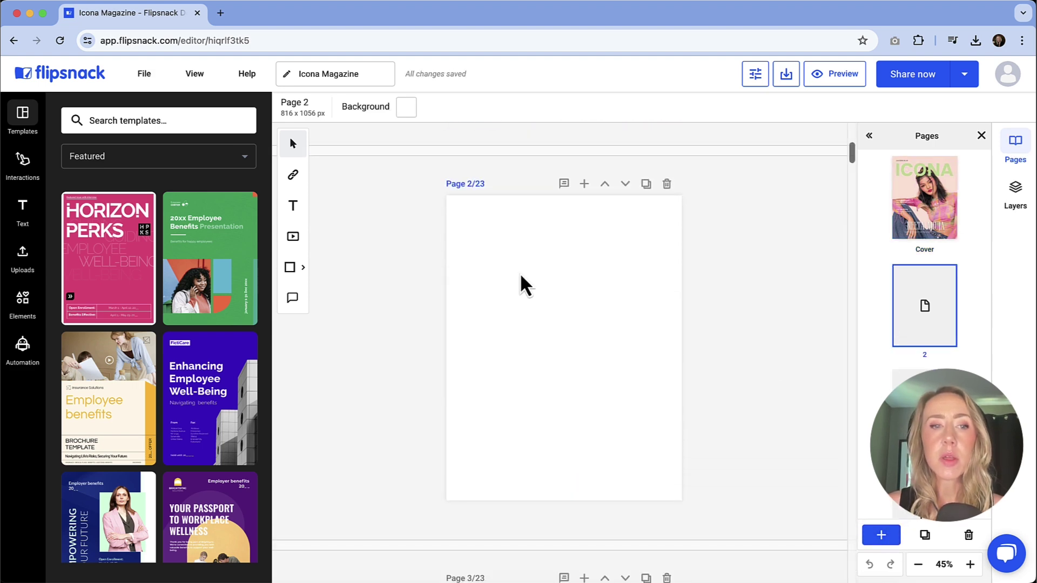
scroll(100, 297, down, 6)
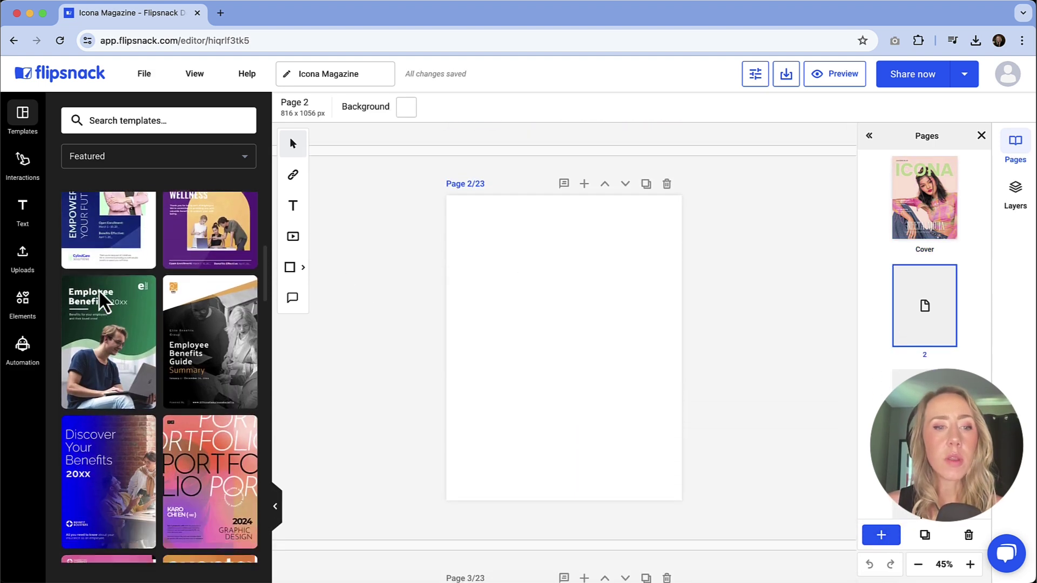
scroll(103, 302, down, 3)
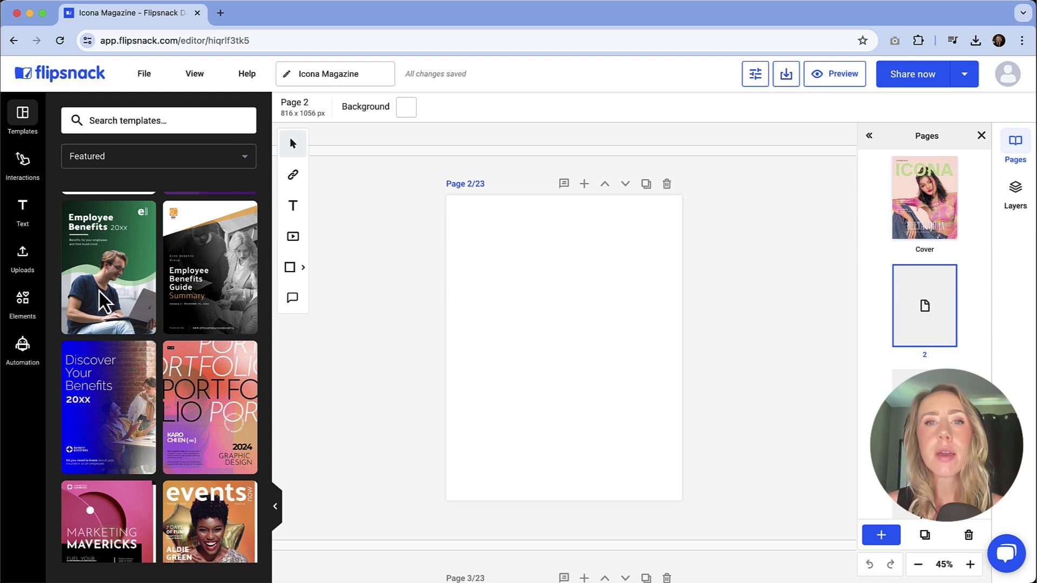
scroll(100, 300, down, 5)
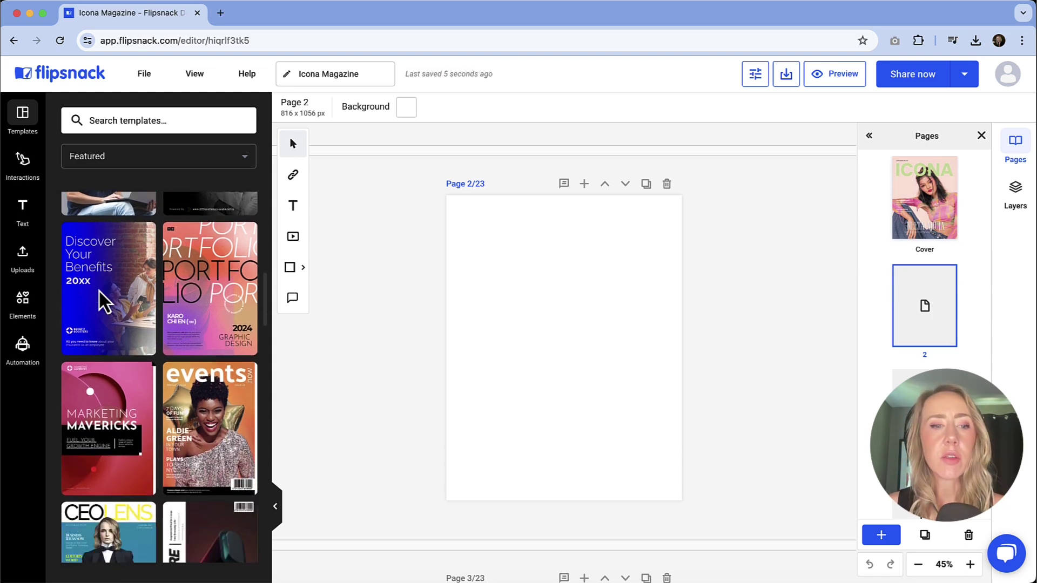
scroll(104, 303, down, 5)
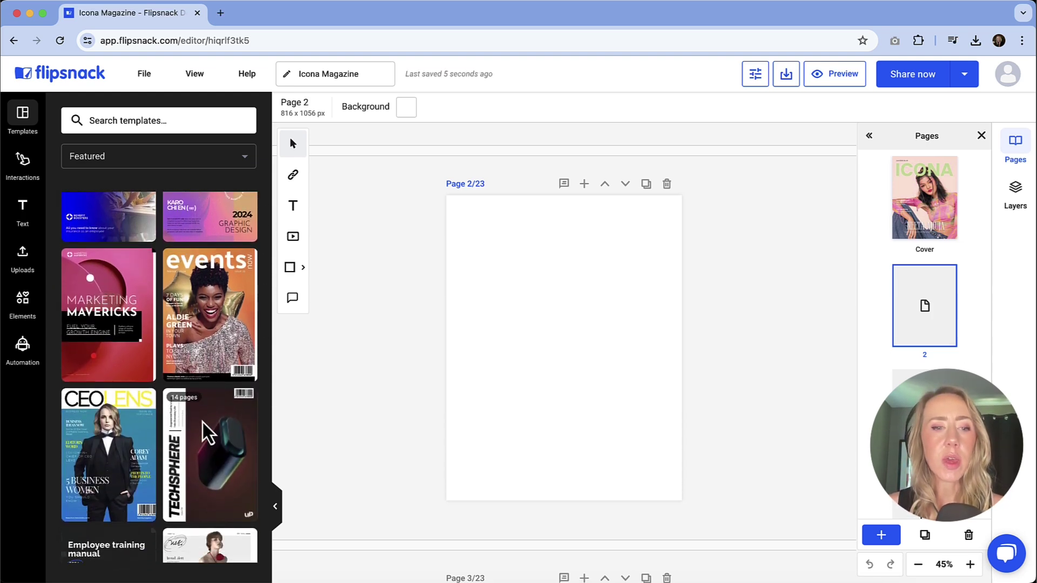
scroll(209, 432, down, 8)
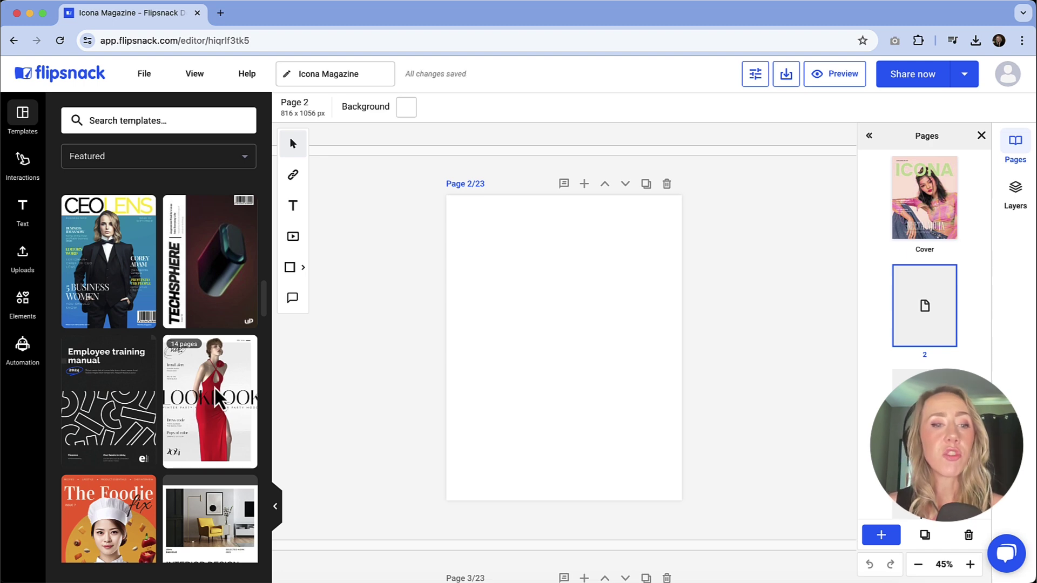
click(183, 348)
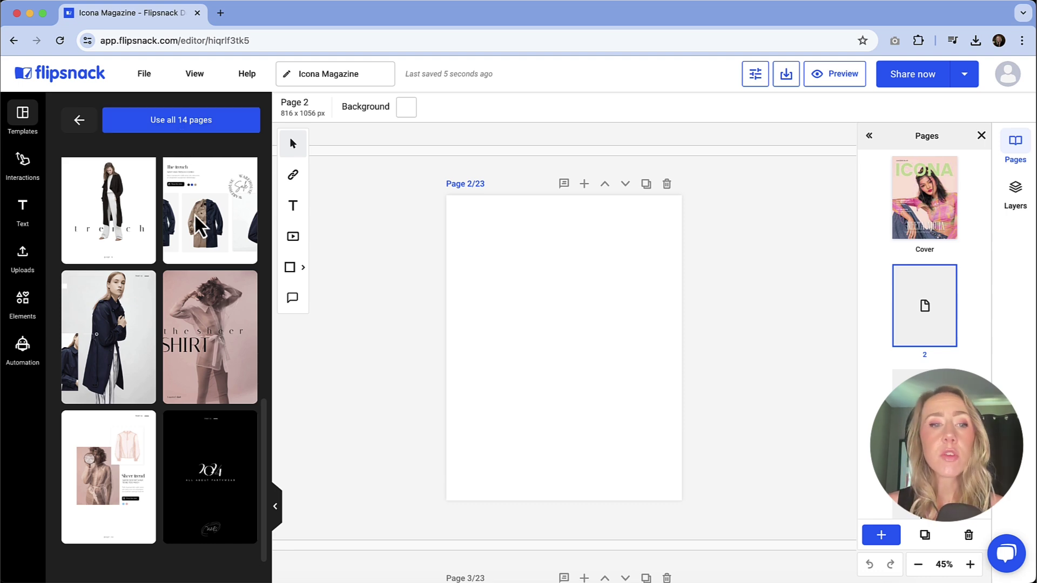
click(208, 325)
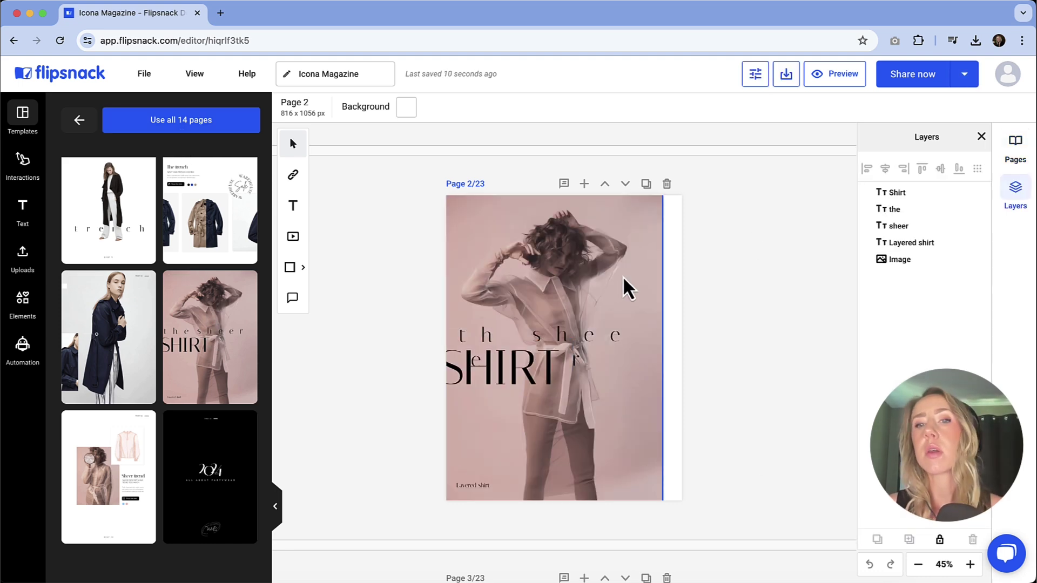
scroll(675, 384, up, 1)
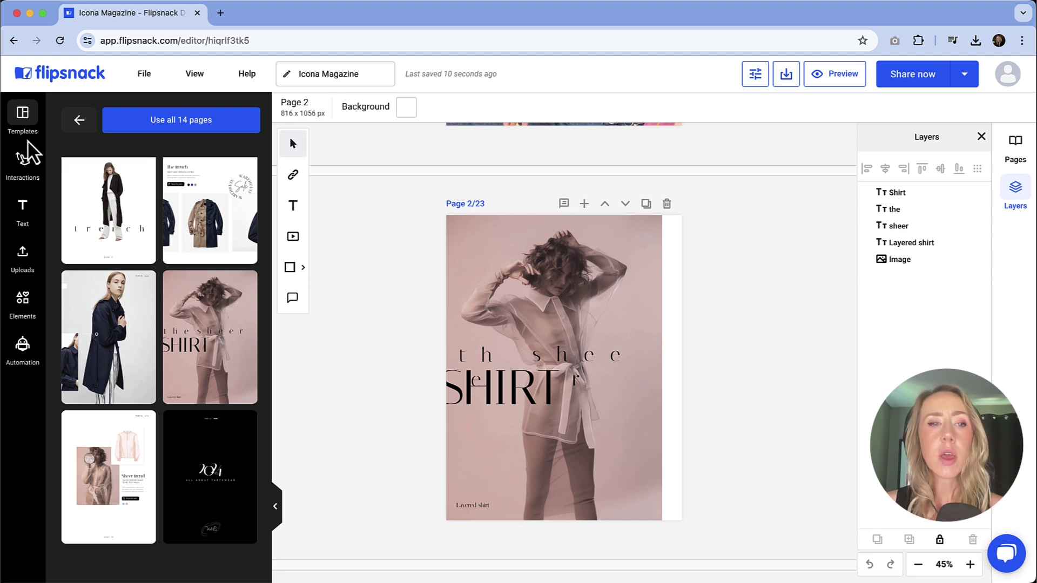
Open the Interactions panel and browse its link, slideshow, video and shop elements
click(26, 167)
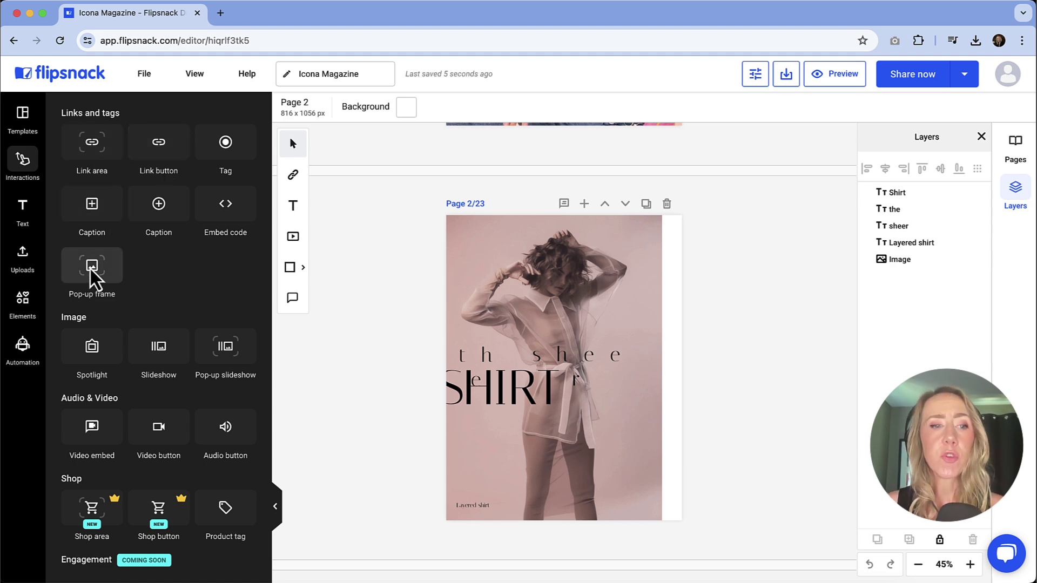
scroll(90, 266, down, 2)
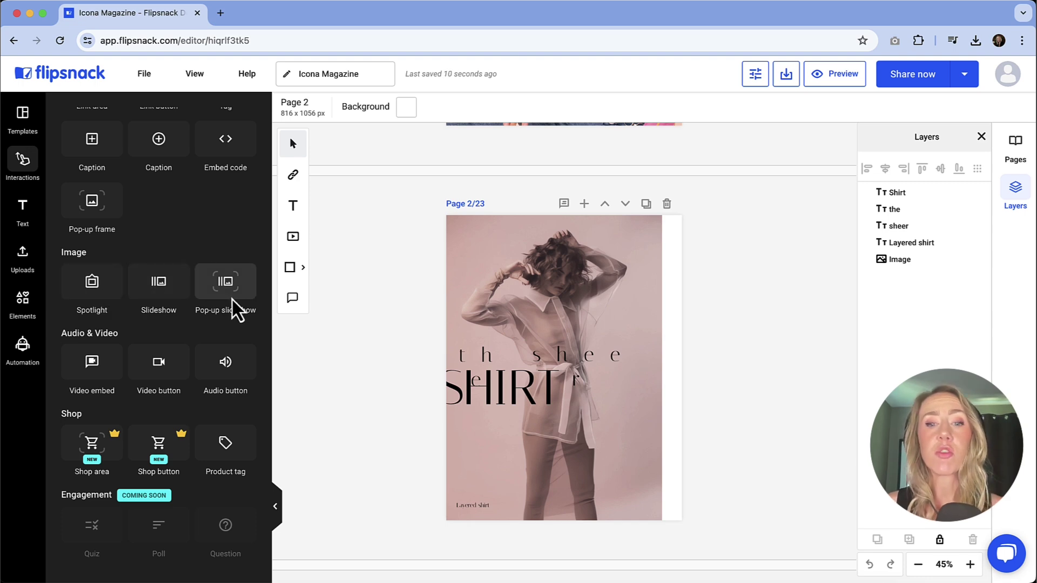
Delete the sheer SHIRT page from the flipbook
click(667, 204)
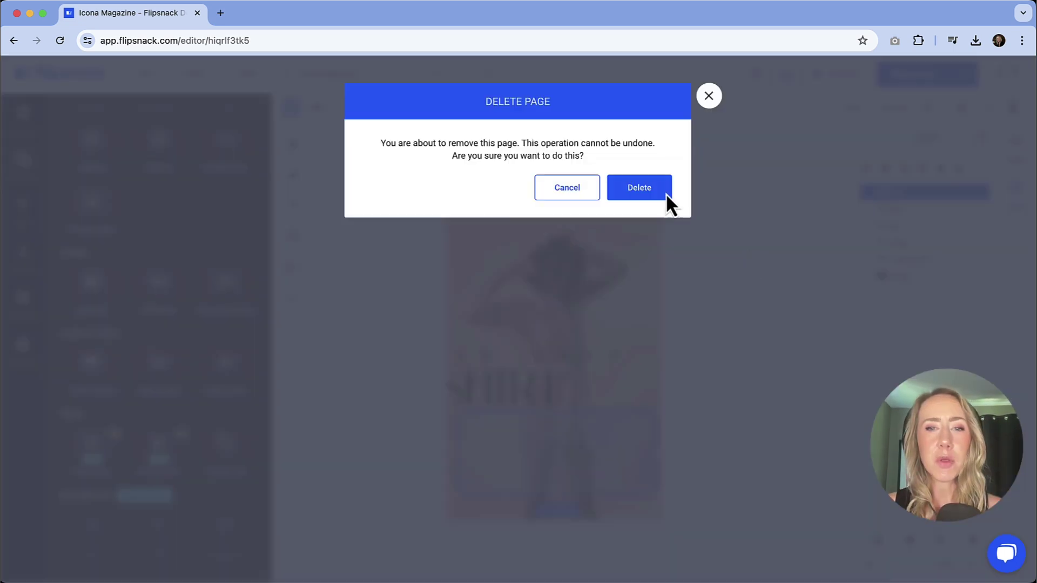
click(662, 191)
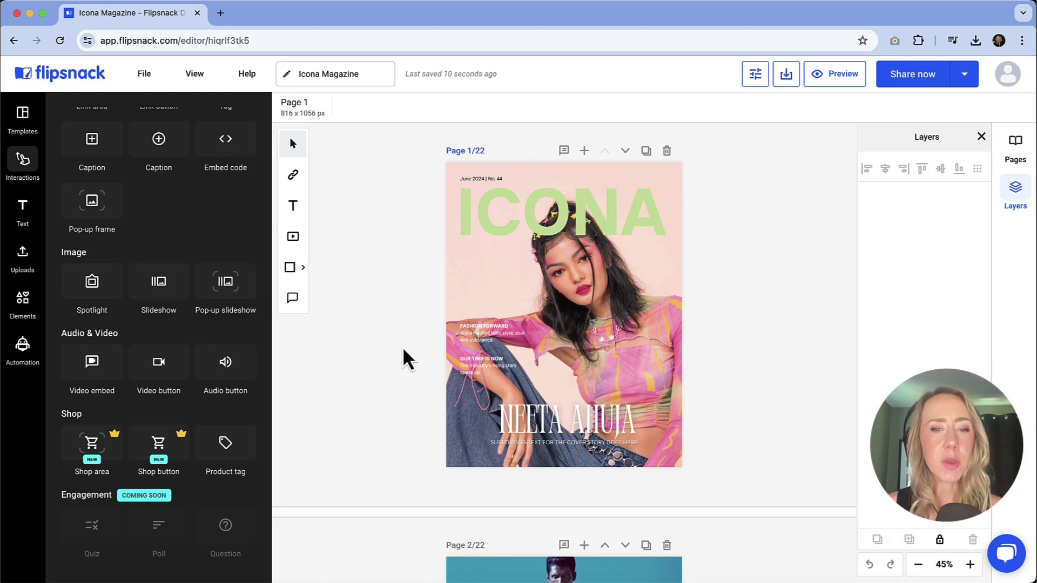
scroll(403, 350, down, 5)
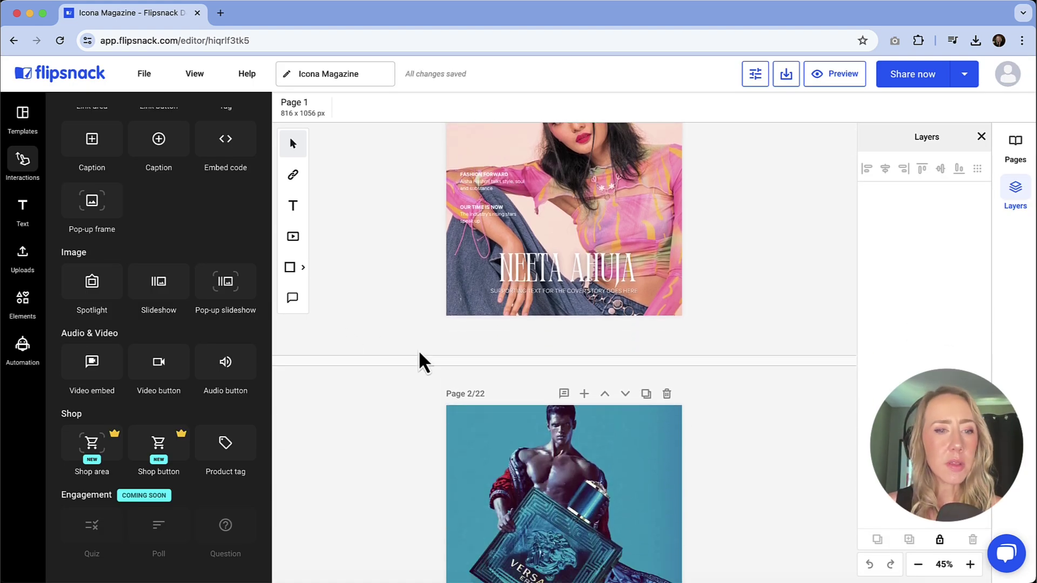
scroll(419, 354, down, 12)
scroll(419, 364, down, 6)
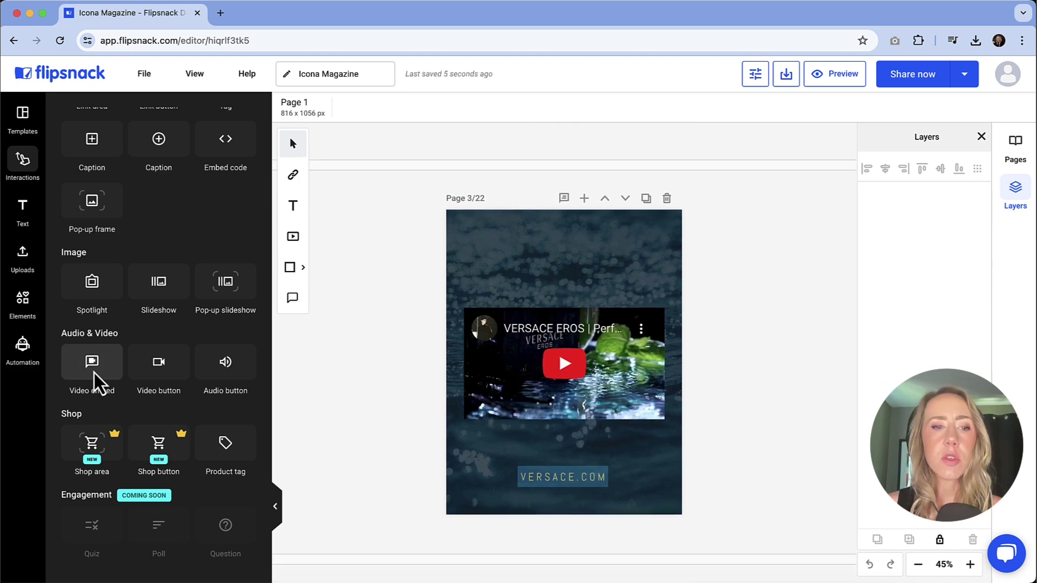
Add a video embed to page 3 with the tooltip 'Watch now'
click(94, 372)
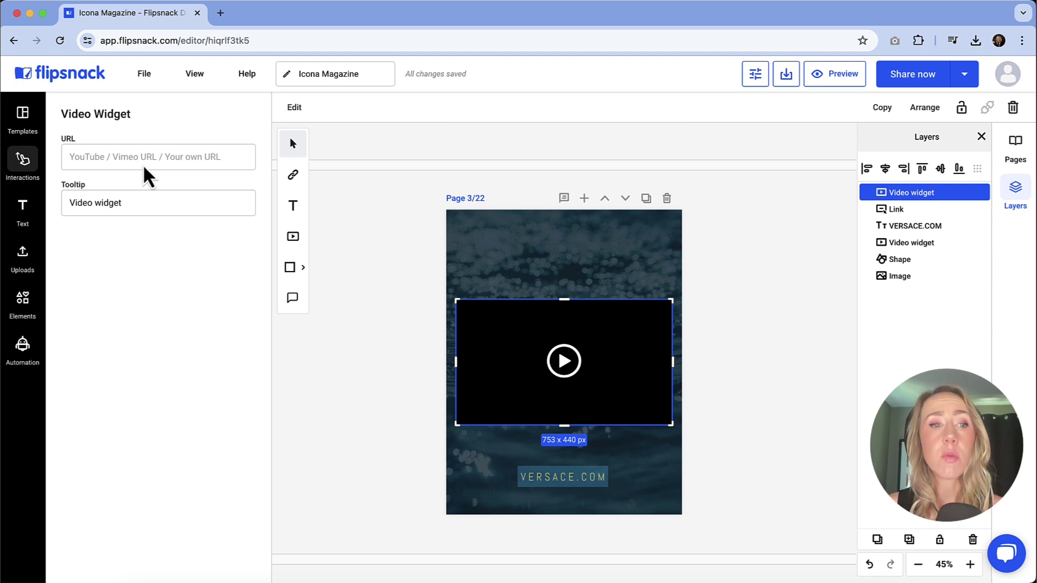
triple_click(124, 205)
text(Watch now)
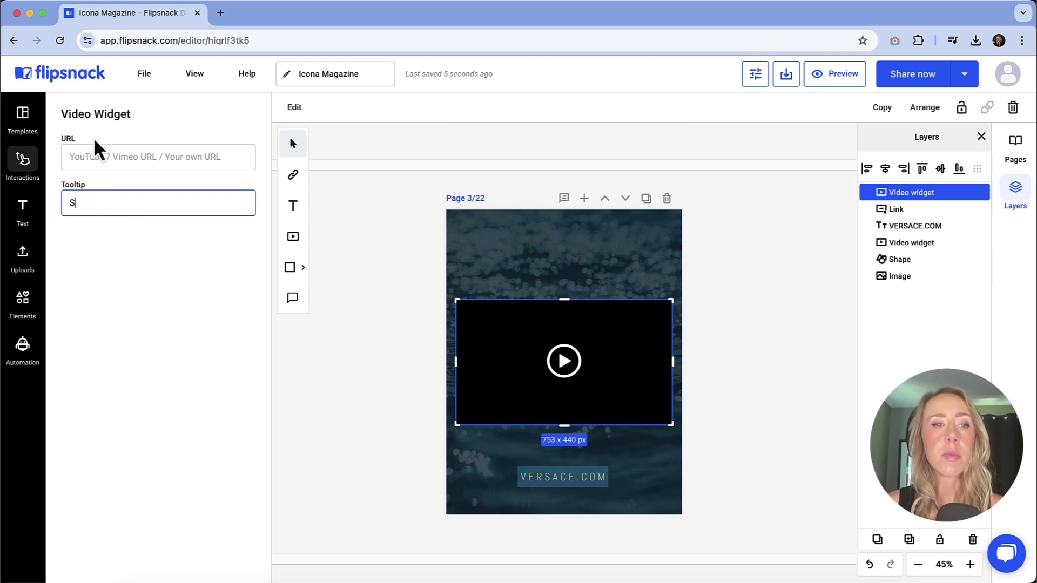
click(23, 211)
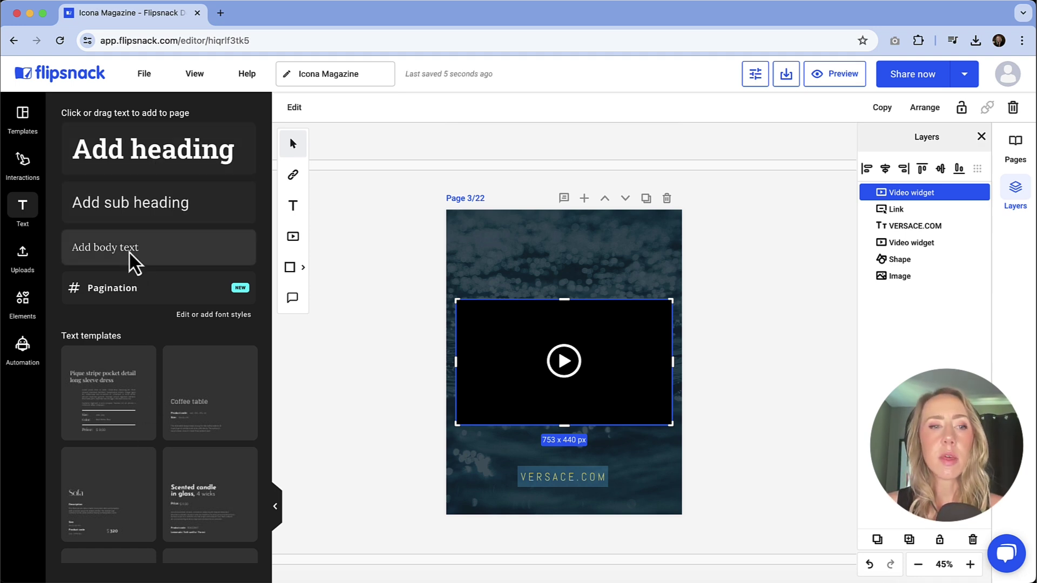
Add a heading to page 3, move it to the top and make it white
click(164, 159)
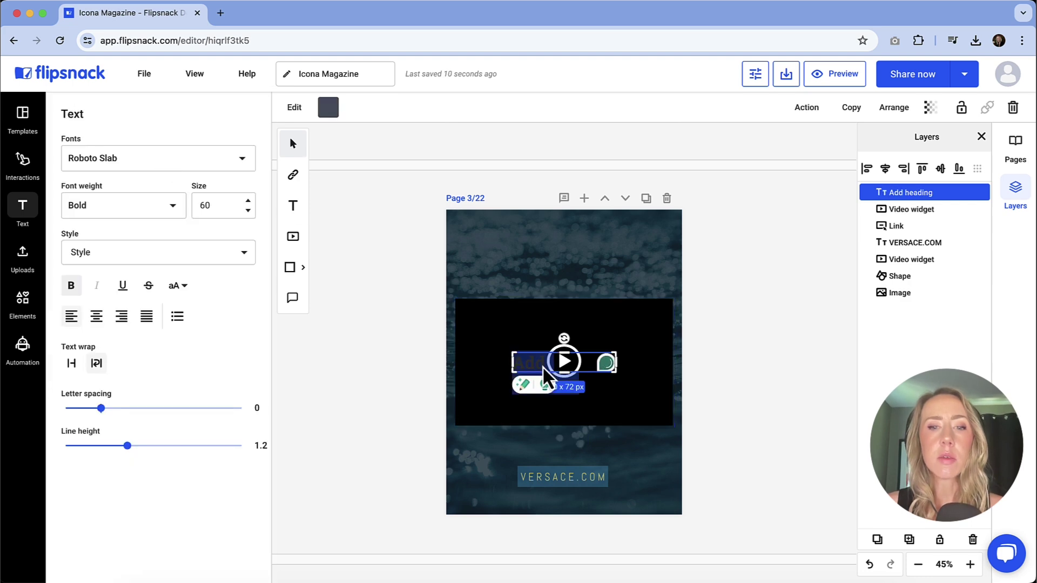
drag(545, 373, 546, 255)
click(330, 110)
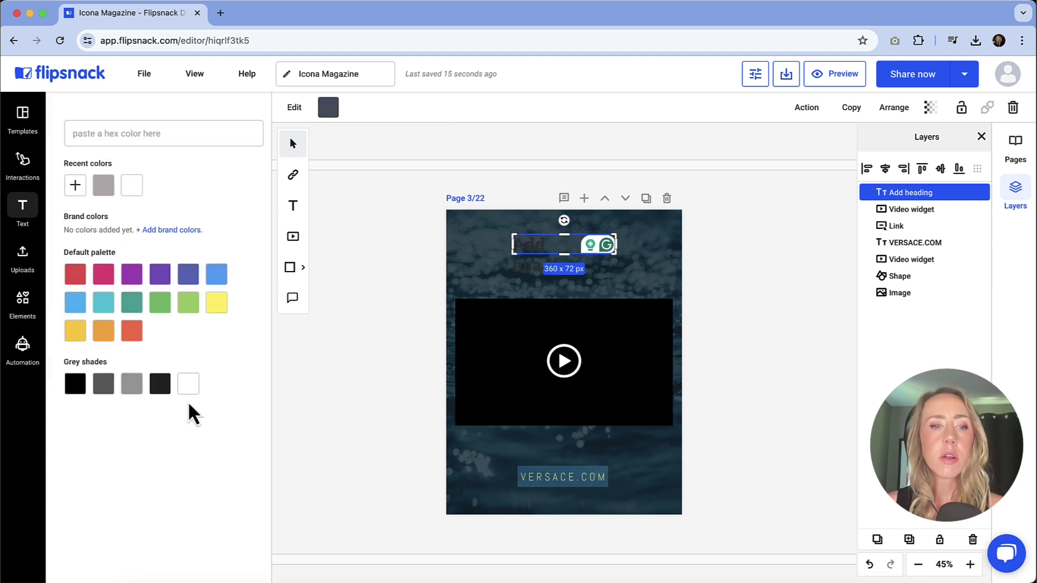
click(188, 385)
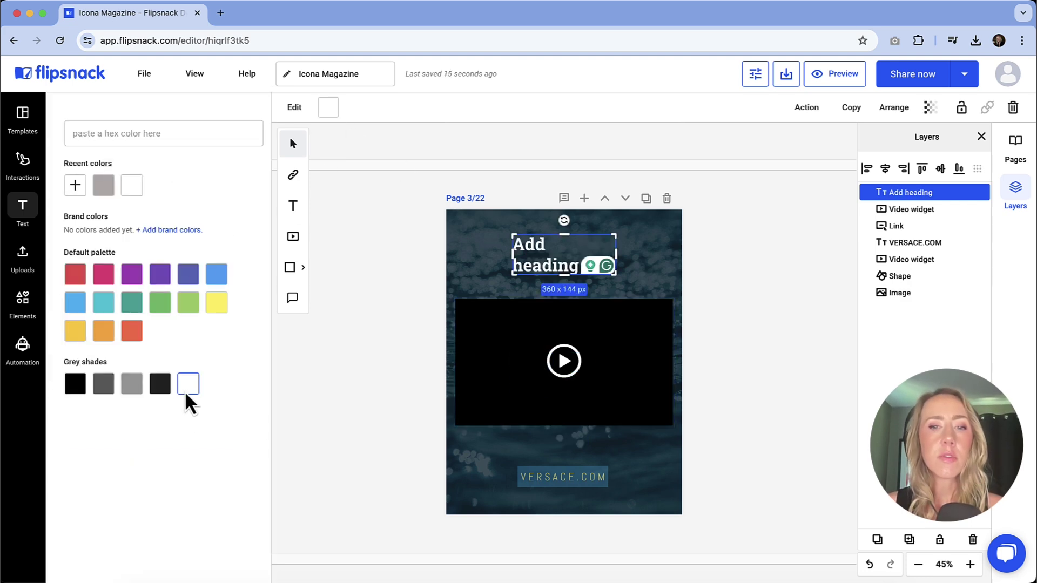
click(553, 244)
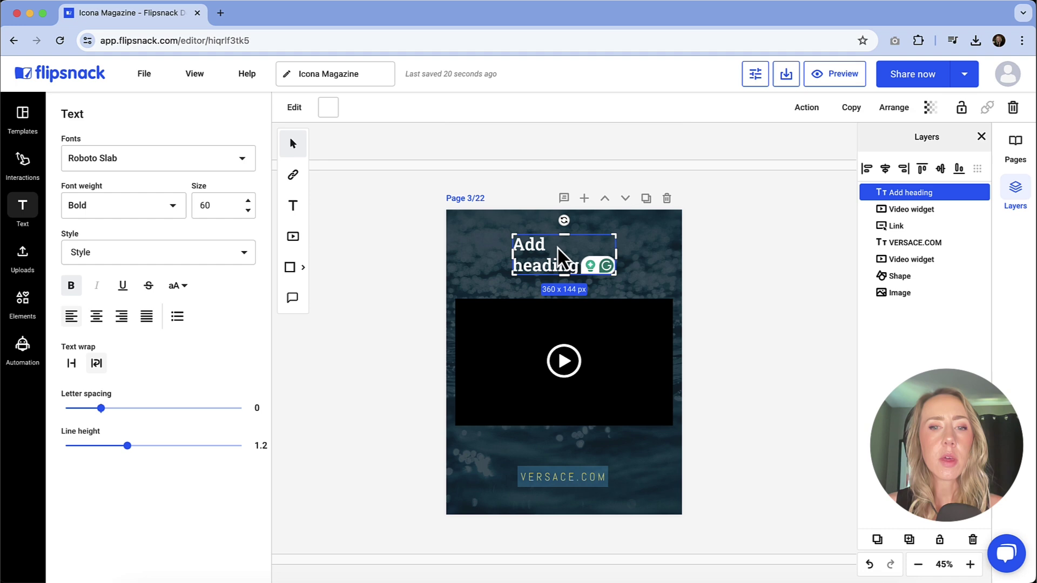
Keep the current font, centre the heading text and widen it to one line
click(163, 154)
scroll(173, 226, down, 2)
scroll(172, 228, down, 15)
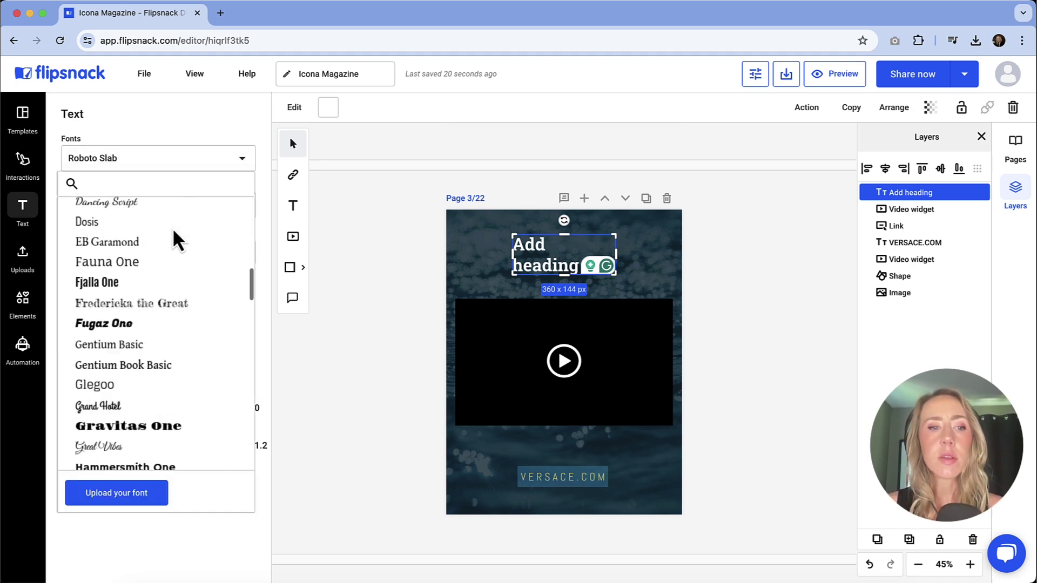
scroll(172, 228, down, 1)
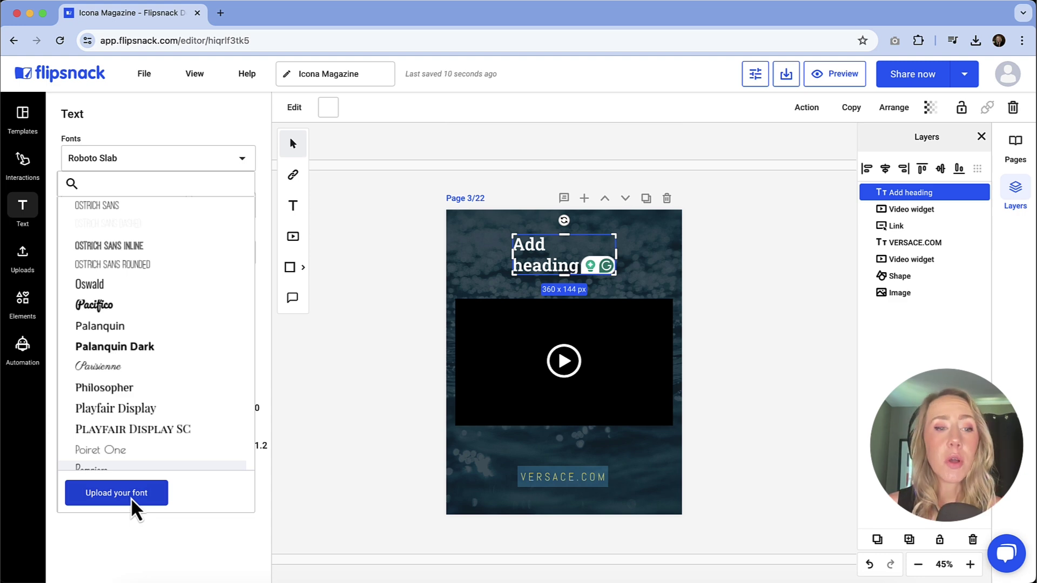
click(128, 124)
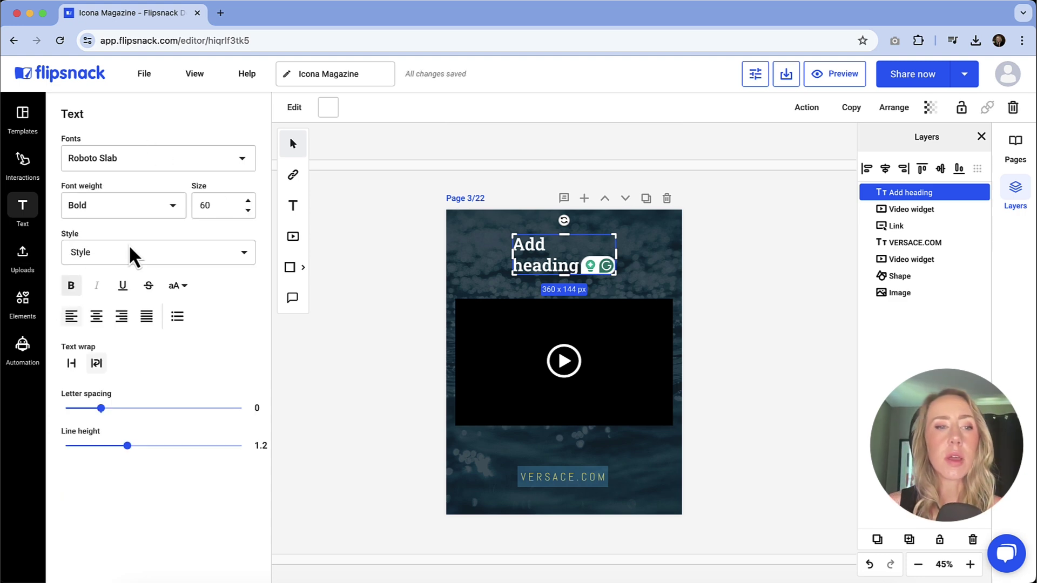
click(97, 317)
drag(578, 291, 605, 259)
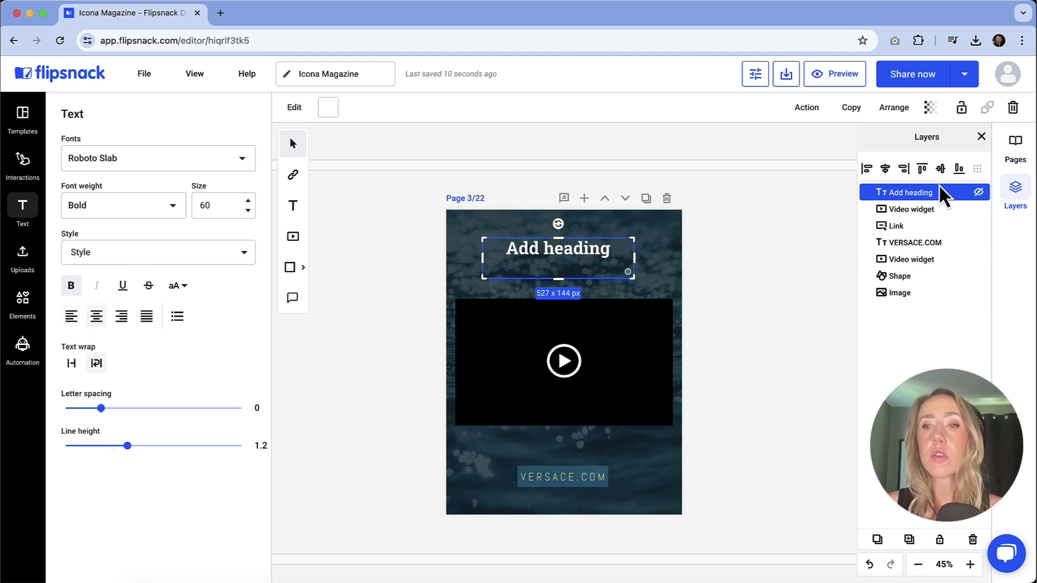
click(918, 211)
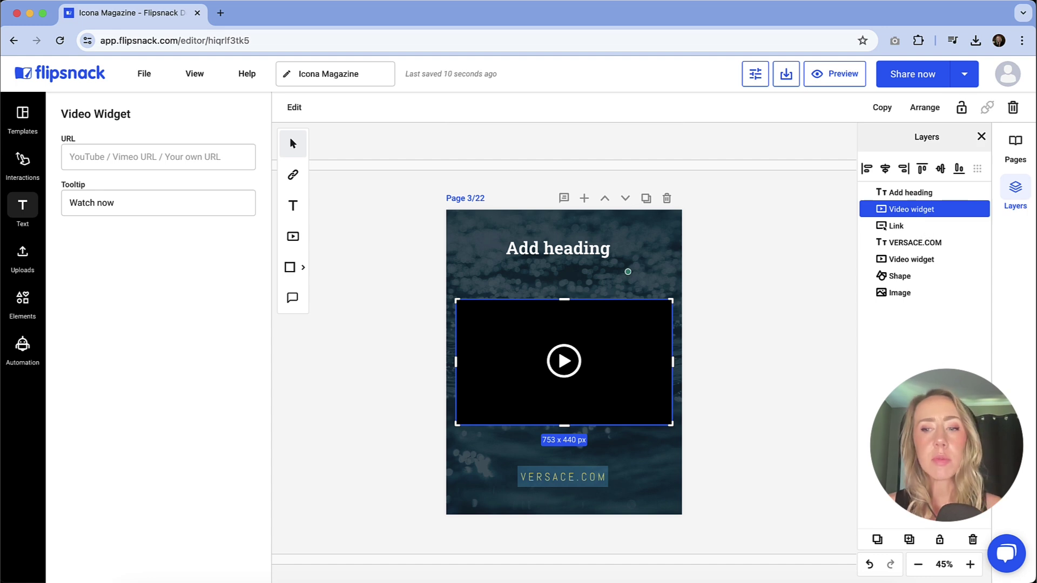
Delete the newly added video widget from page 3, keeping the original Versace video
click(973, 540)
click(22, 258)
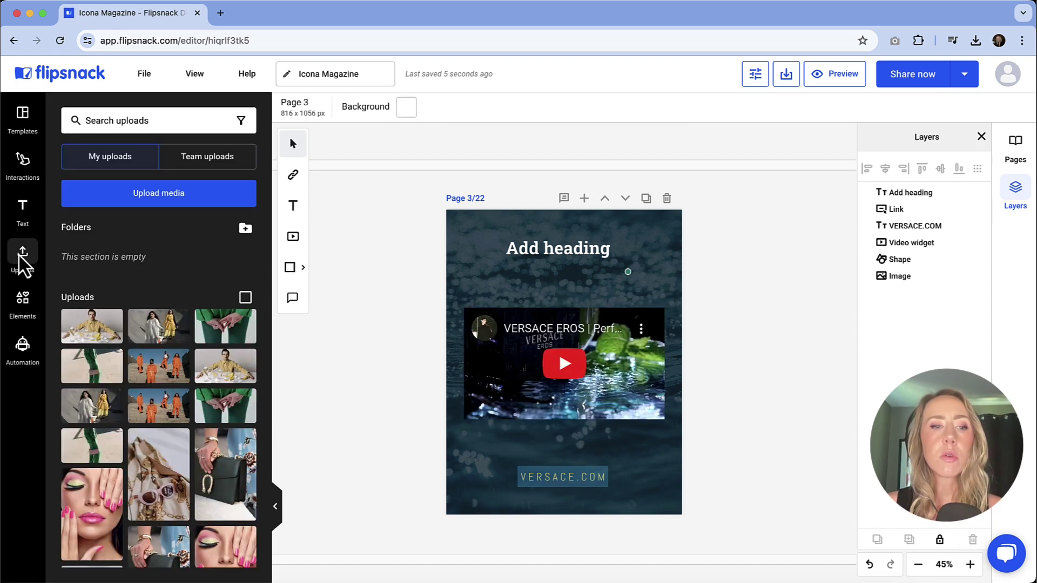
click(23, 302)
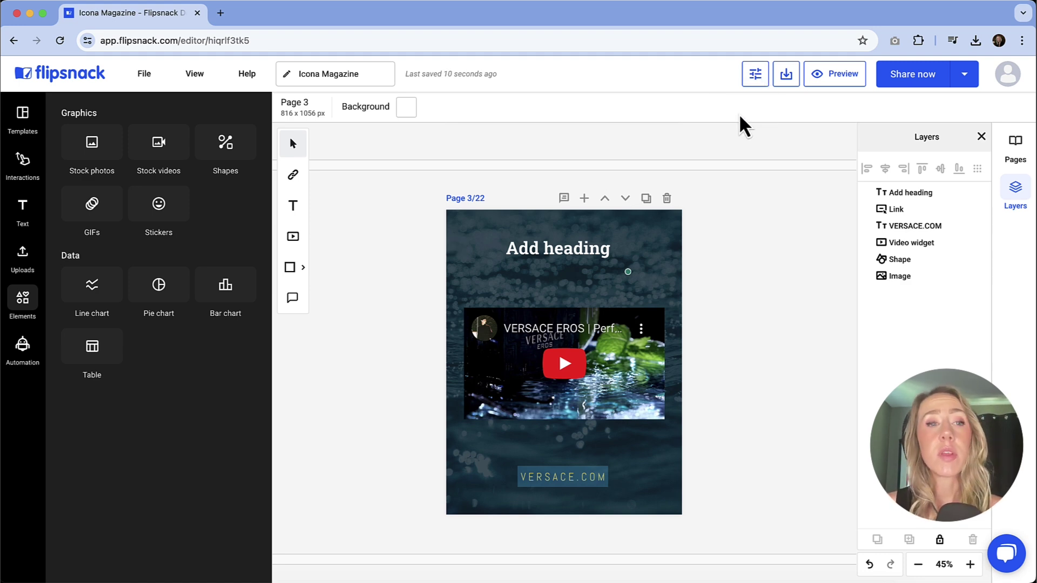
click(755, 86)
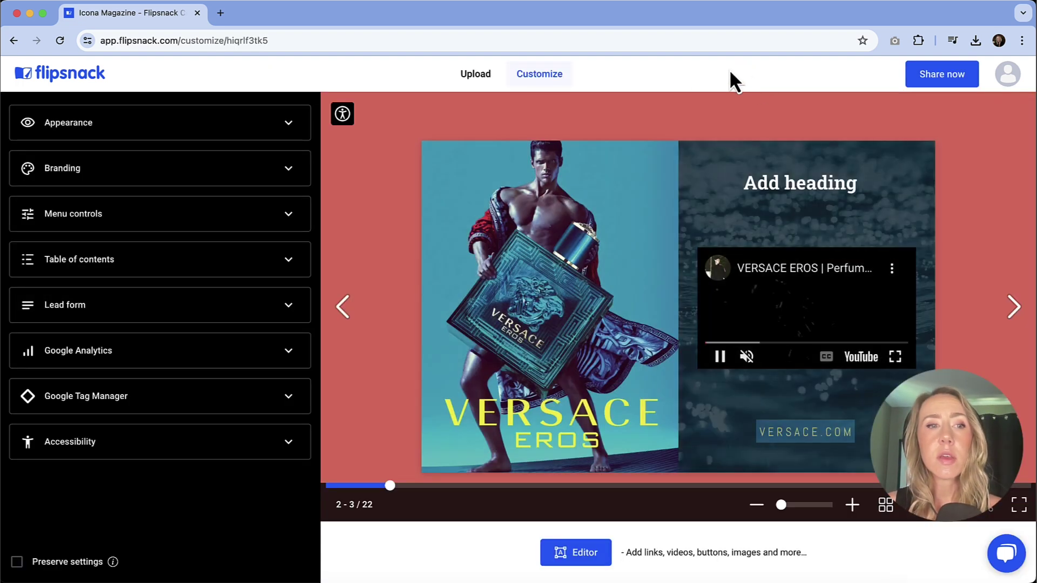
Set the Appearance page transition to Slide and preview the spreads
click(275, 120)
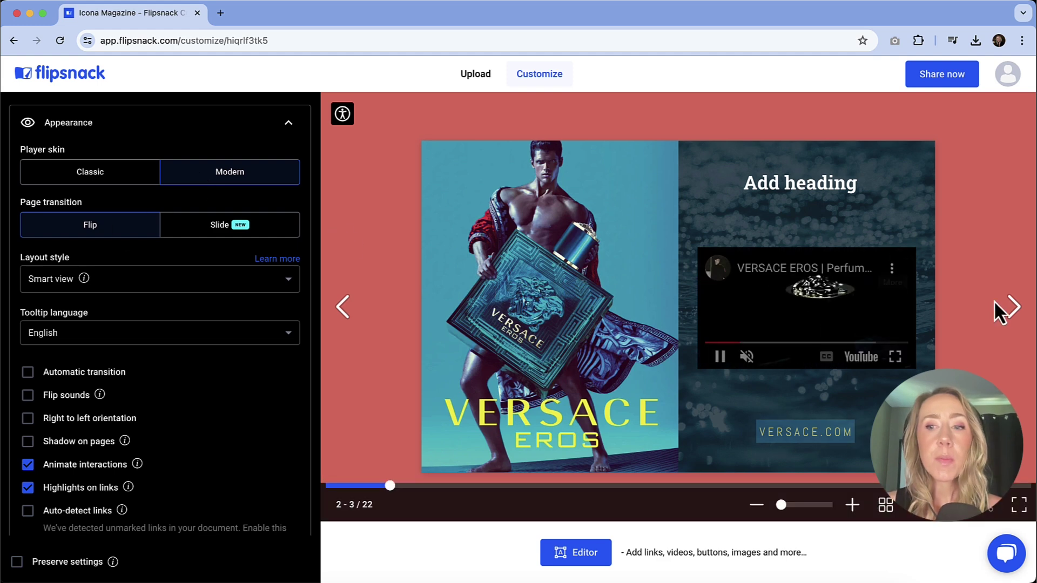
click(1011, 310)
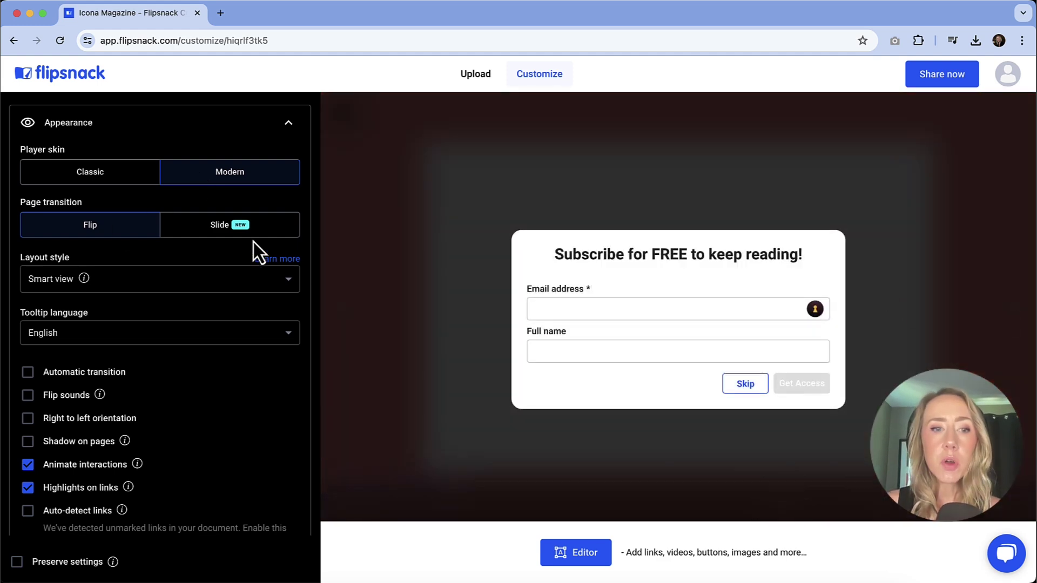
click(226, 226)
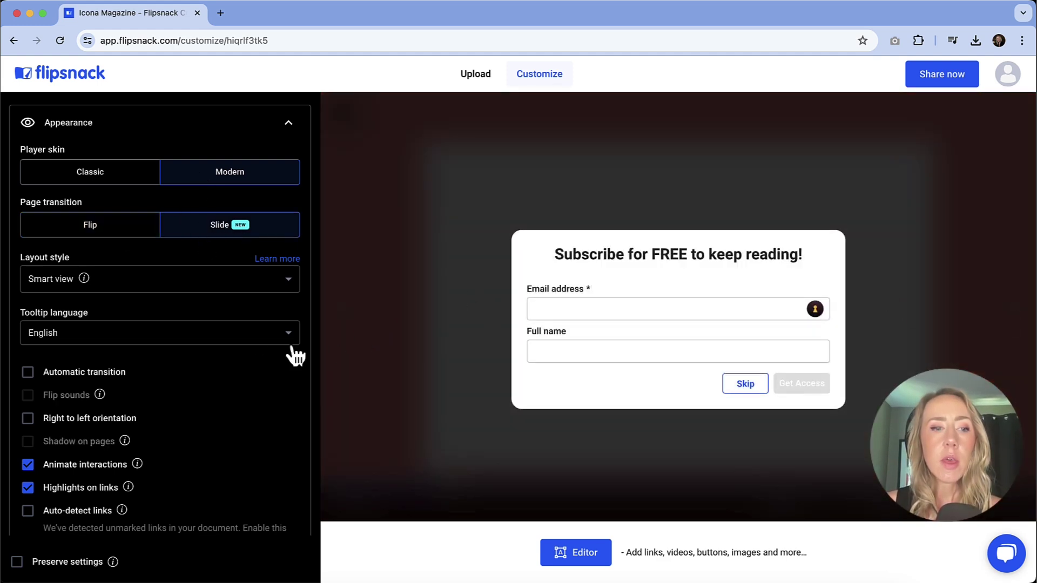
click(750, 387)
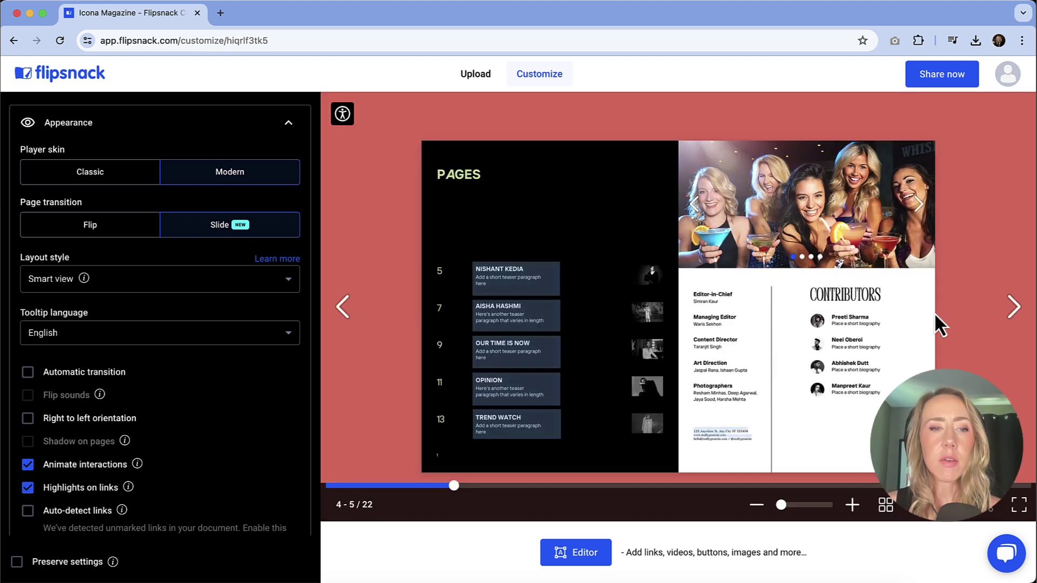
click(1004, 305)
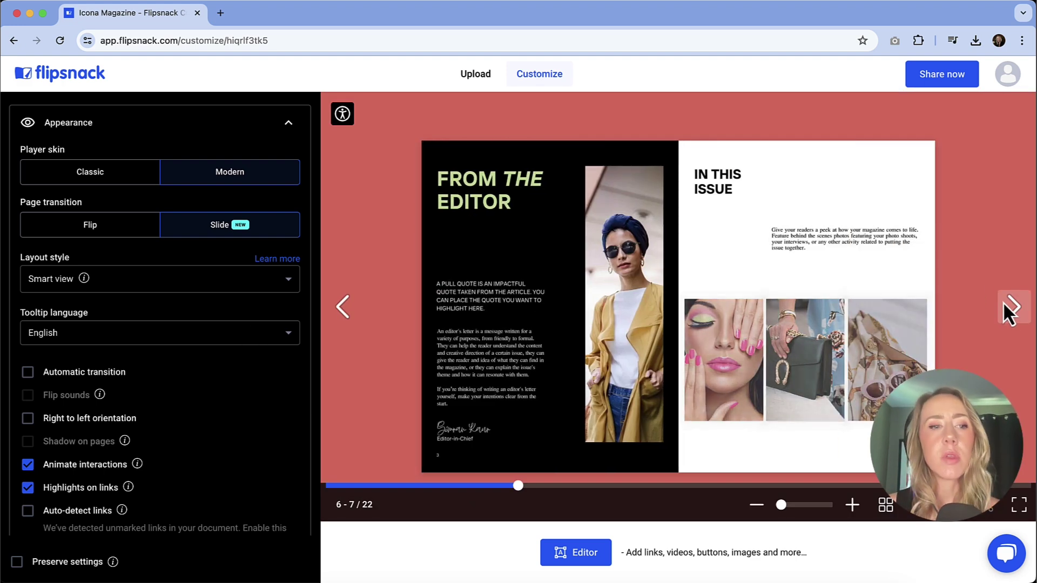
Turn on Auto-detect links in the appearance settings
scroll(169, 296, down, 2)
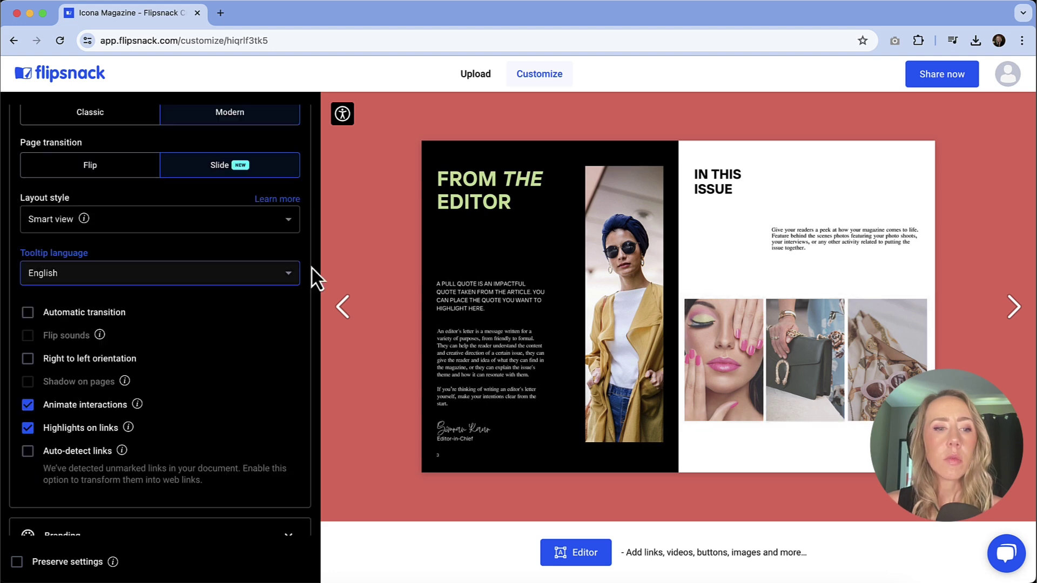
scroll(107, 313, down, 4)
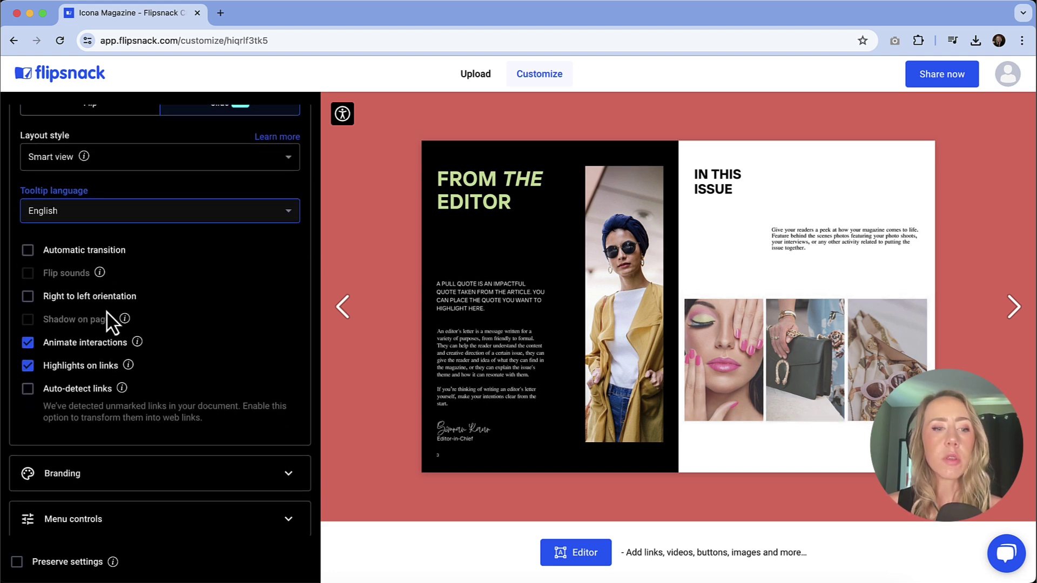
click(29, 341)
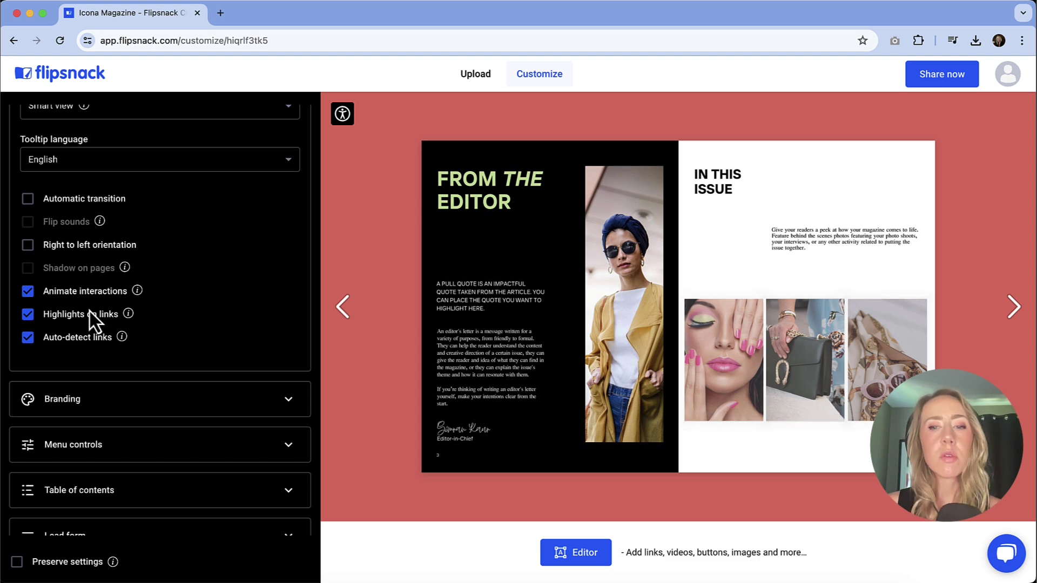
scroll(90, 311, down, 2)
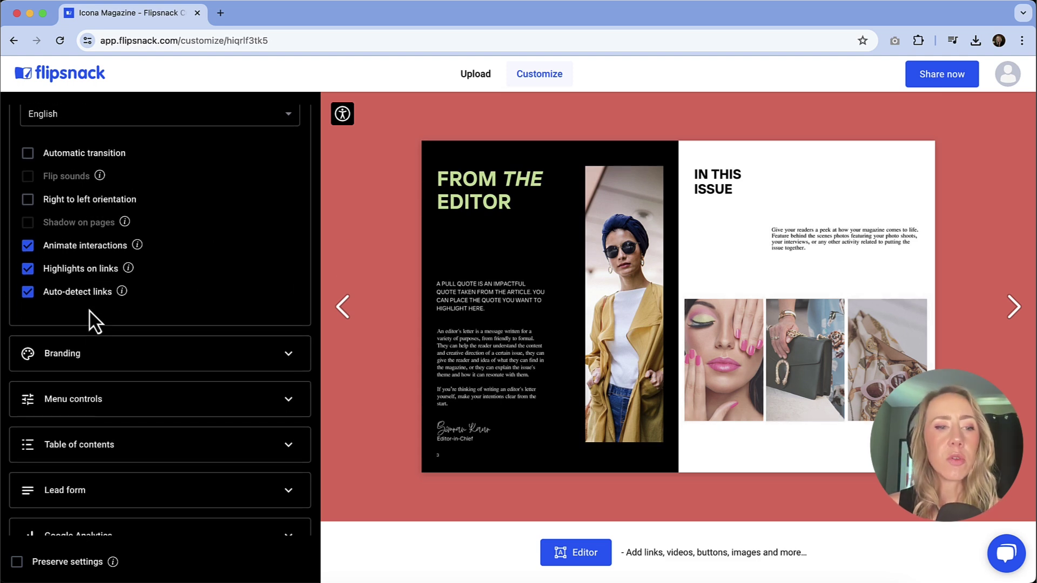
click(105, 339)
Try green, then set the flipbook background to coral from the Default palette
scroll(105, 337, down, 4)
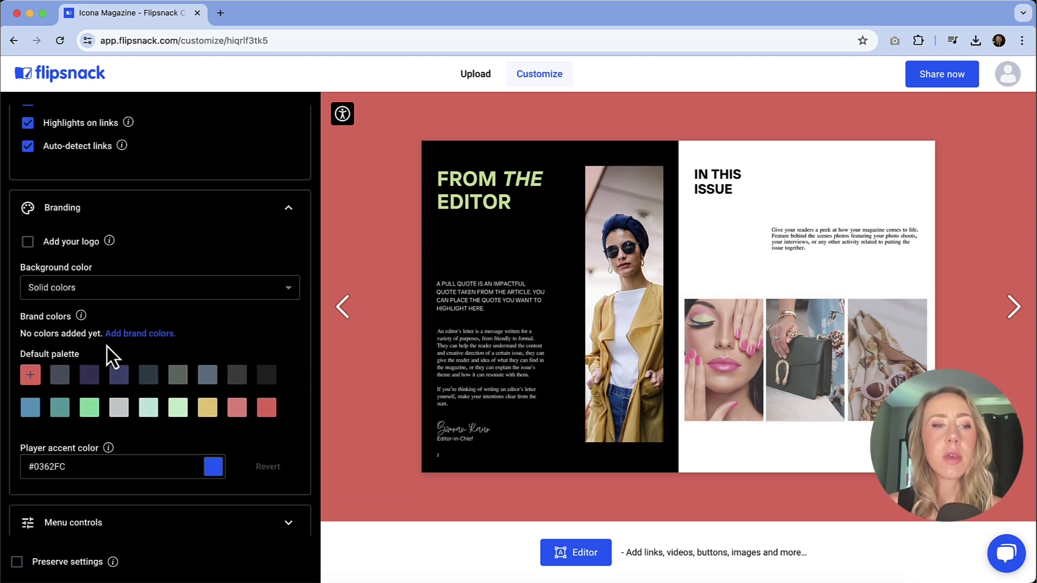
click(90, 408)
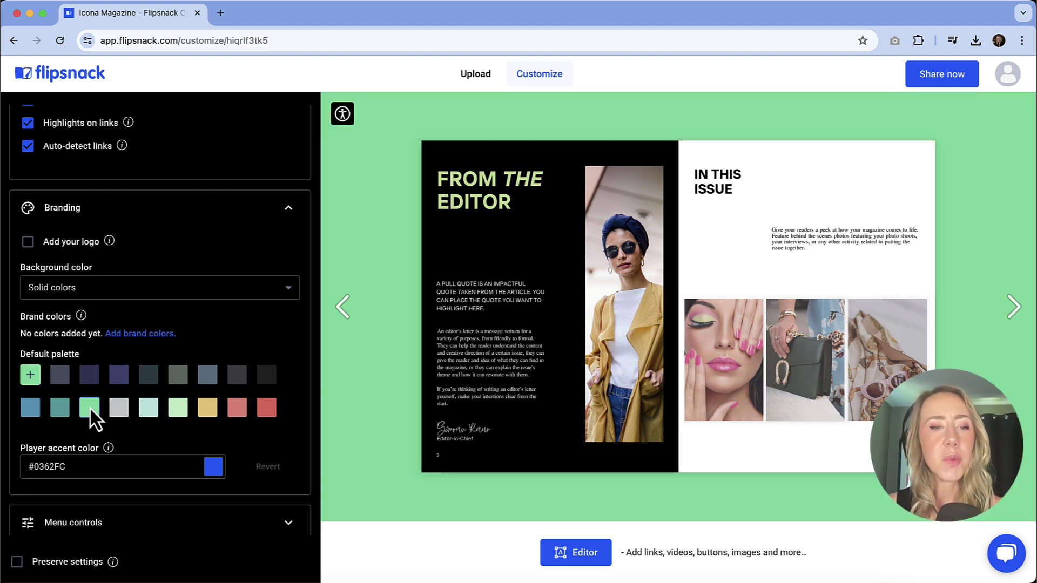
click(240, 408)
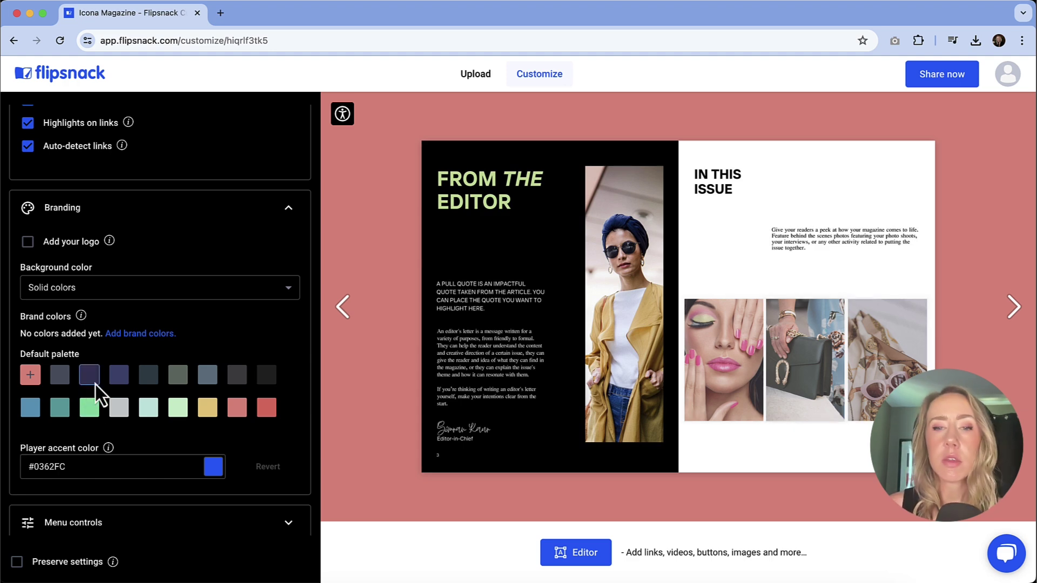
scroll(197, 371, down, 3)
click(184, 372)
scroll(184, 372, down, 3)
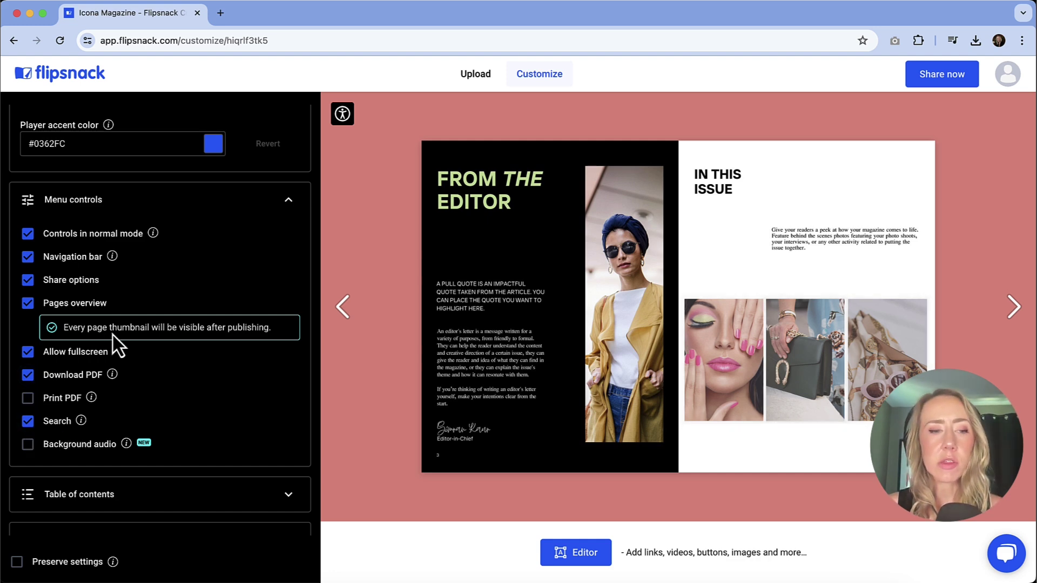
Tick Activate Table of contents in the Table of contents settings
scroll(133, 348, down, 1)
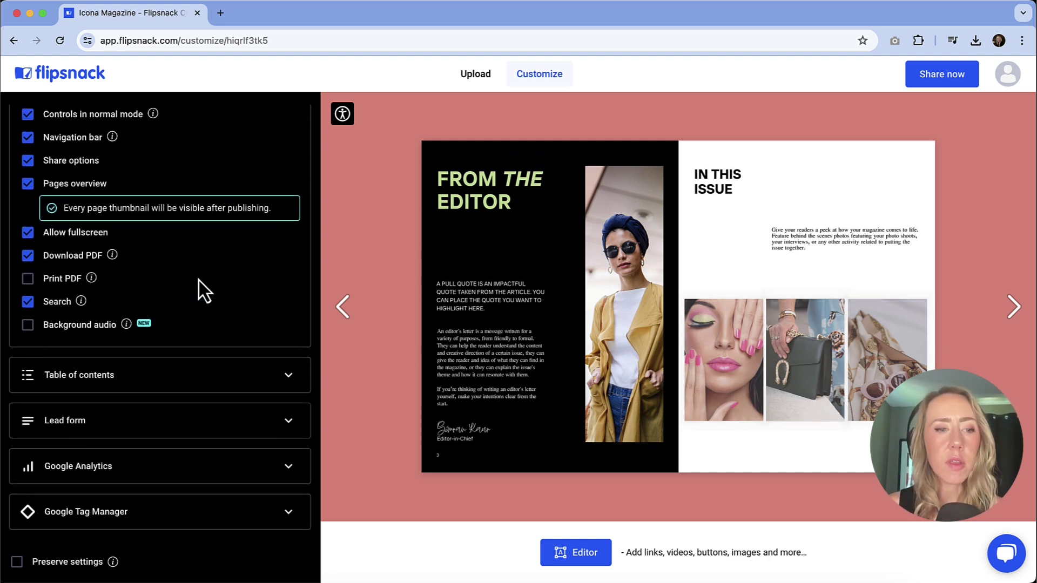
scroll(198, 280, down, 1)
click(201, 354)
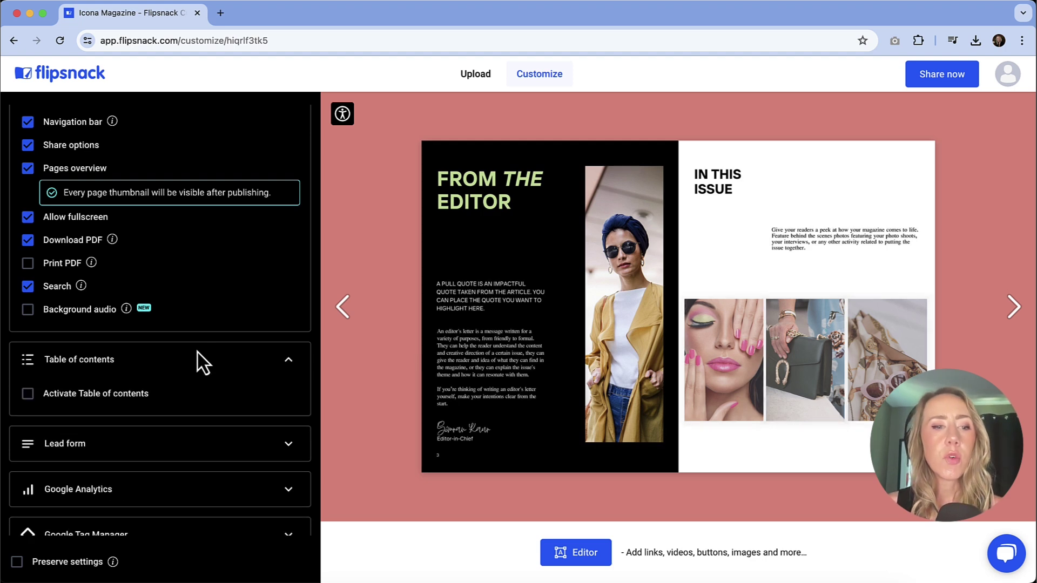
scroll(179, 349, down, 3)
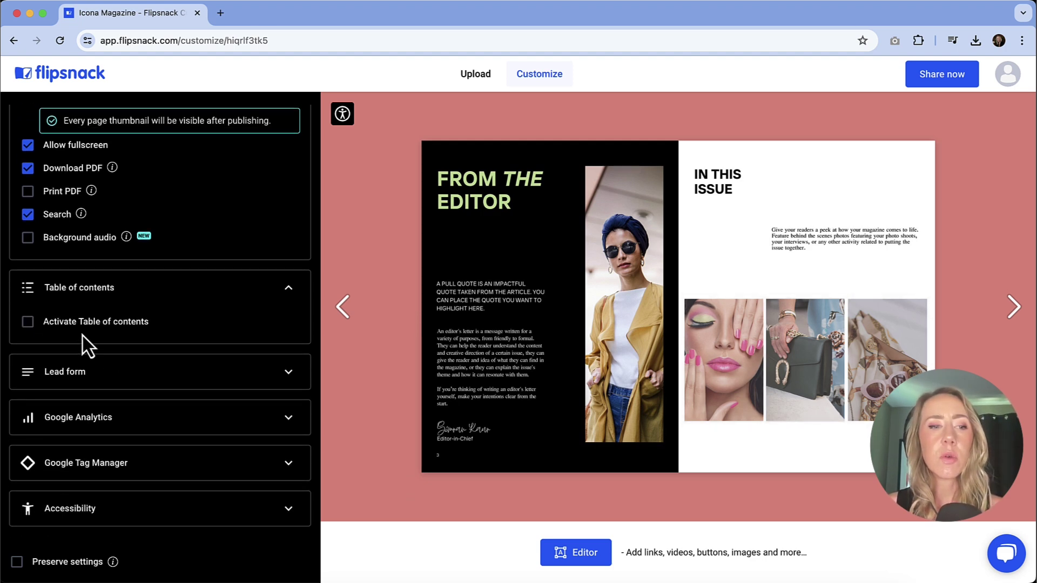
click(27, 324)
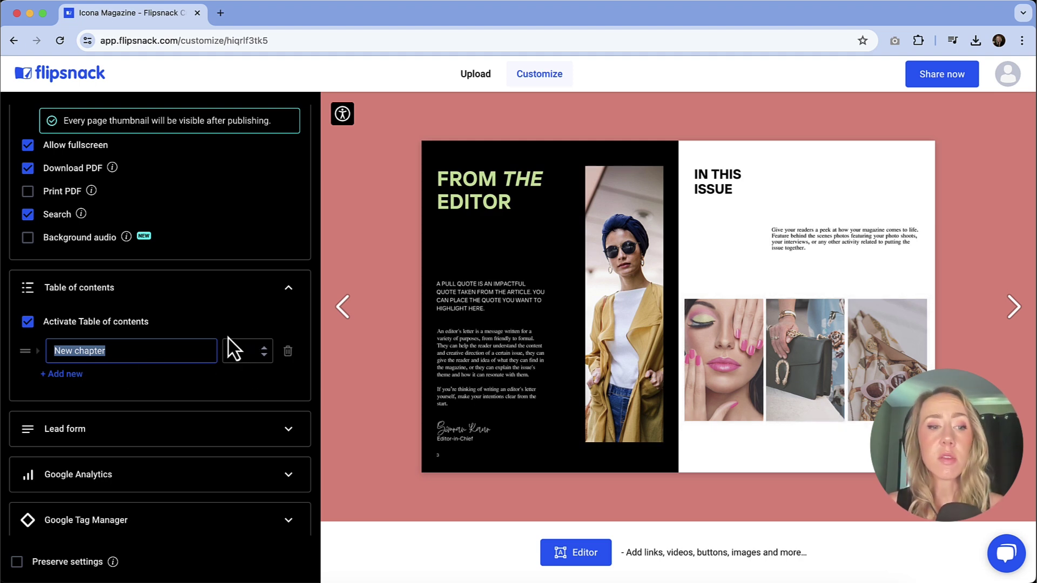
scroll(237, 347, down, 2)
Review lead form field validation and untick Allow users to skip the form
click(241, 373)
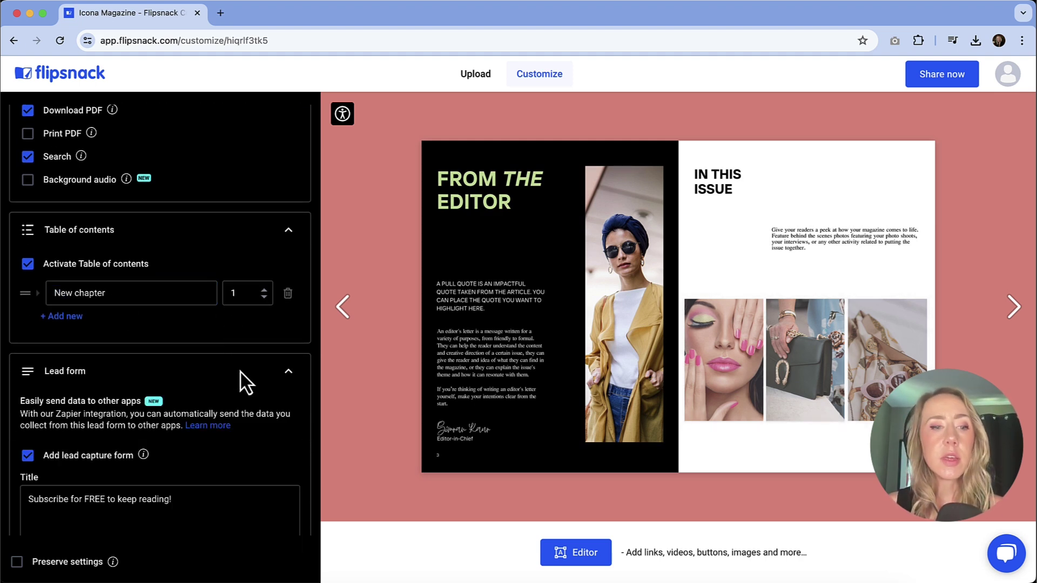
scroll(240, 371, down, 4)
scroll(239, 370, down, 1)
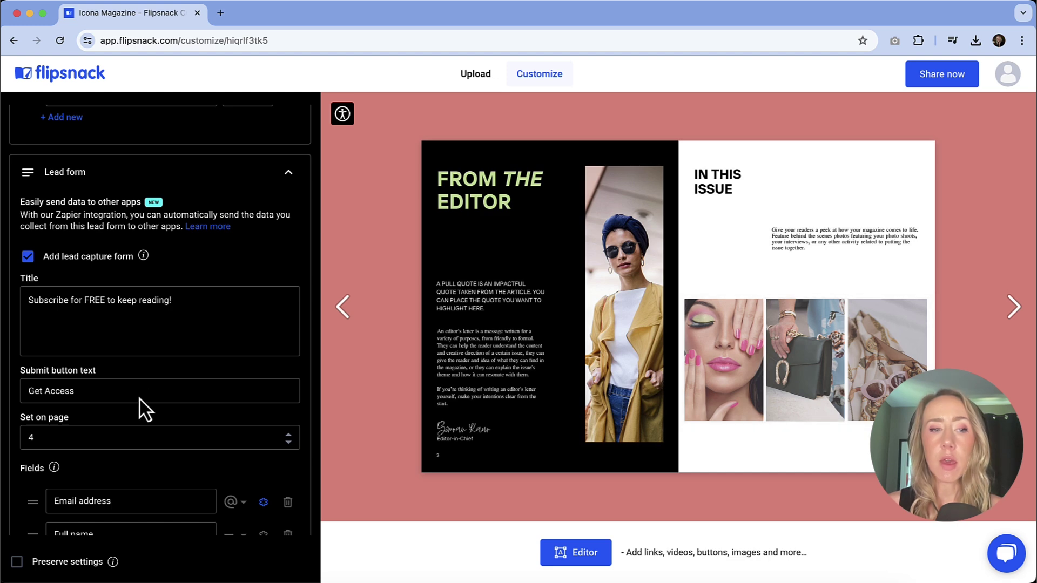
scroll(139, 398, down, 1)
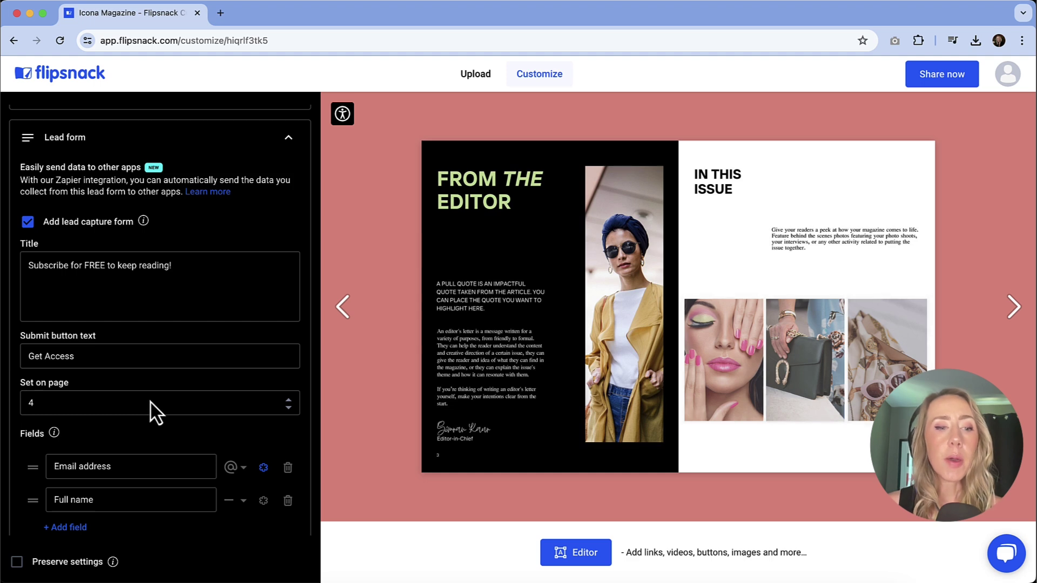
scroll(151, 403, down, 2)
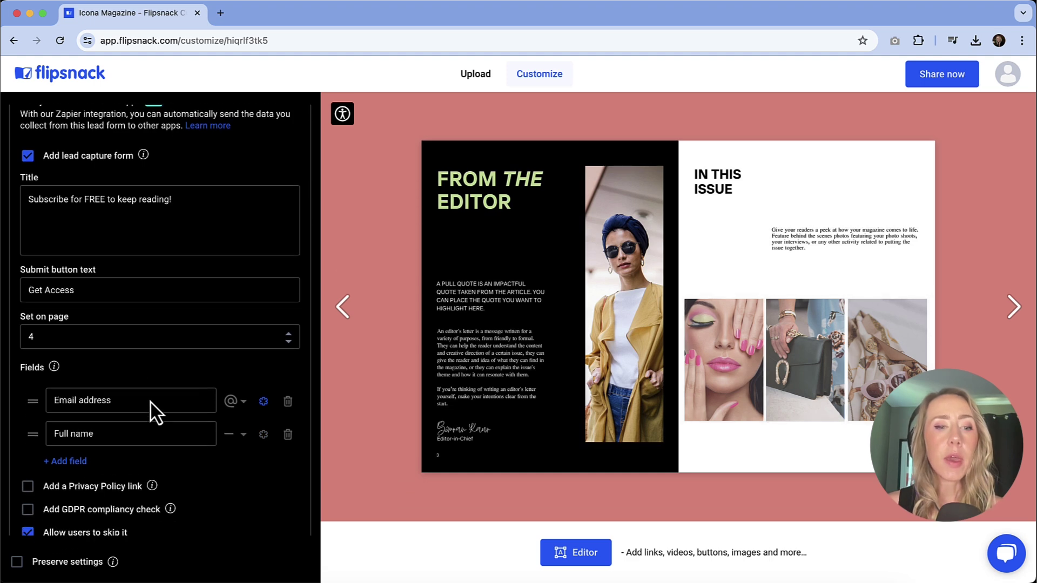
click(232, 432)
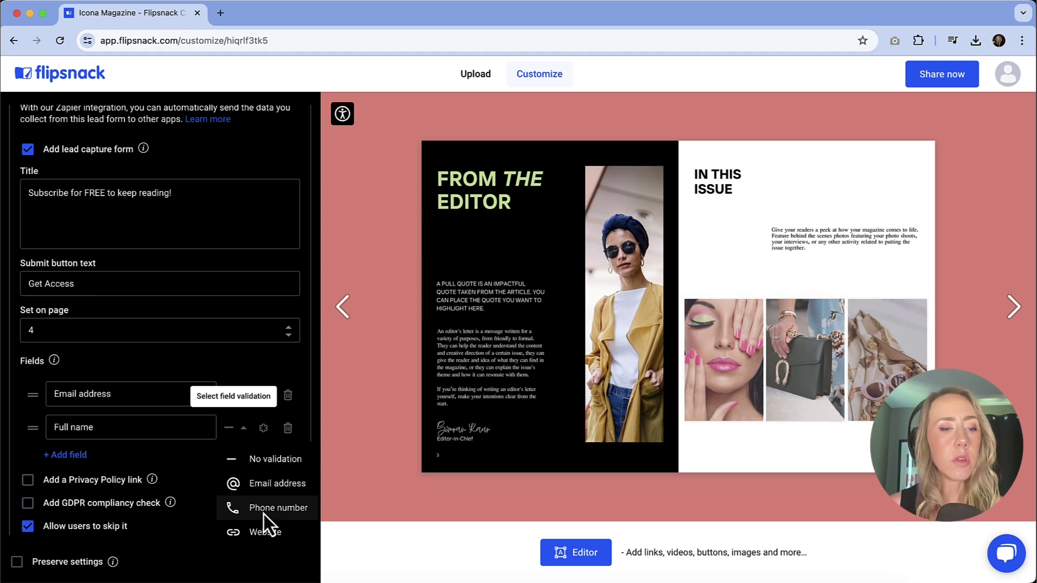
click(192, 530)
scroll(193, 530, down, 2)
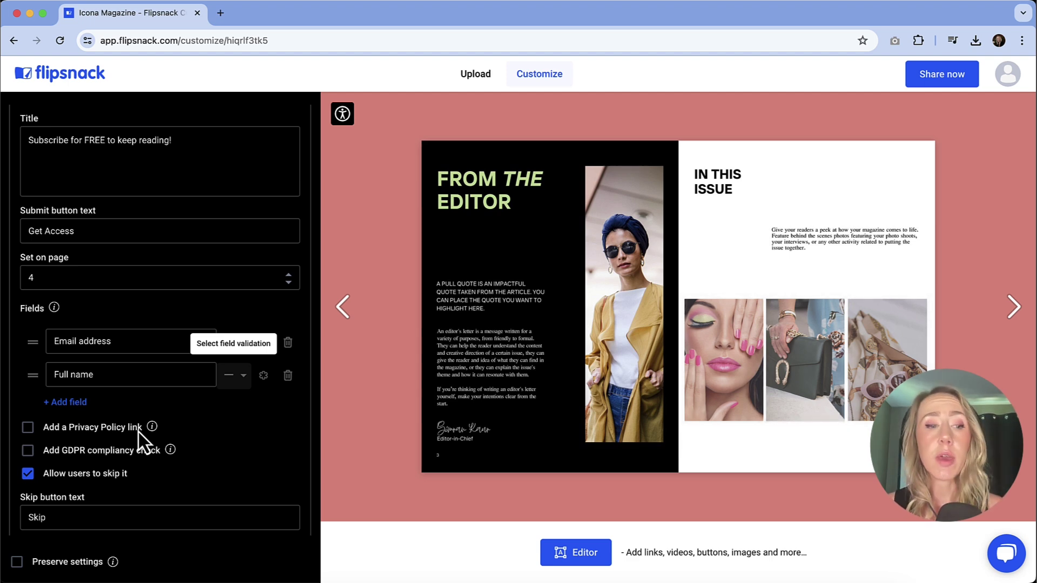
click(26, 474)
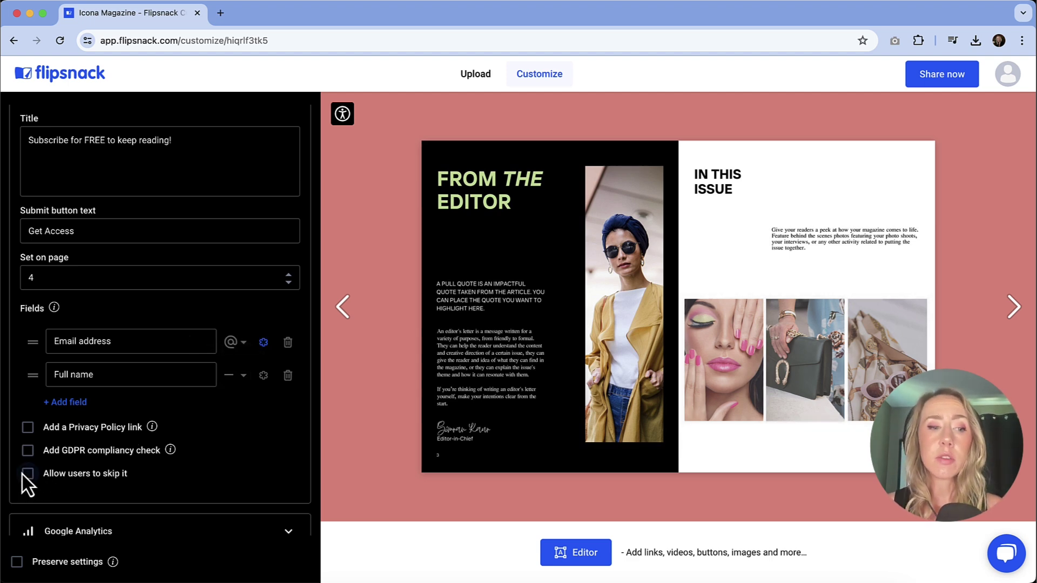
click(27, 475)
click(27, 475)
scroll(179, 459, down, 3)
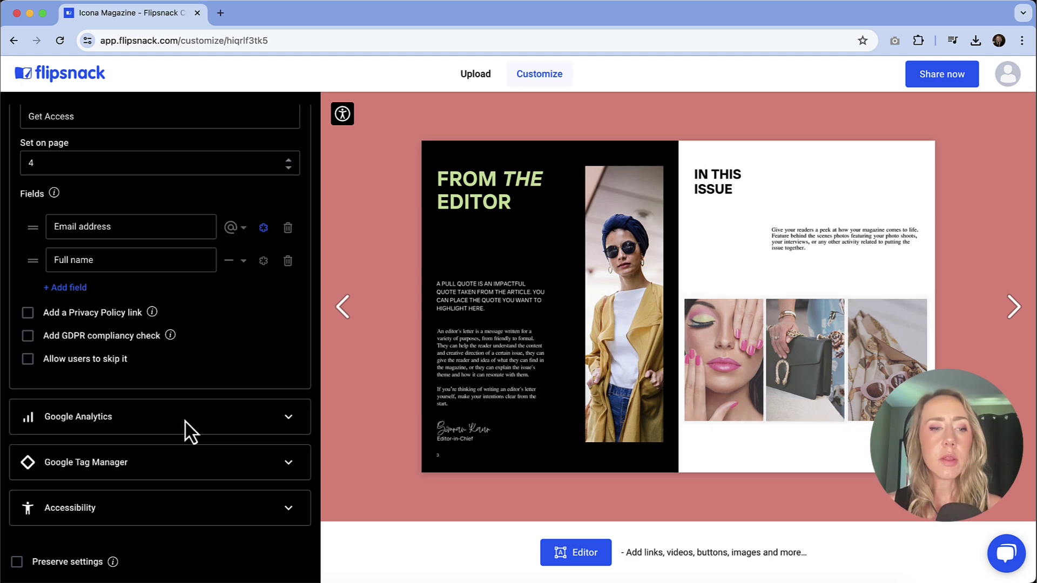
Expand Google Analytics, Google Tag Manager and Accessibility, then open Accessibility's Edit text dialog
click(185, 422)
scroll(184, 418, down, 3)
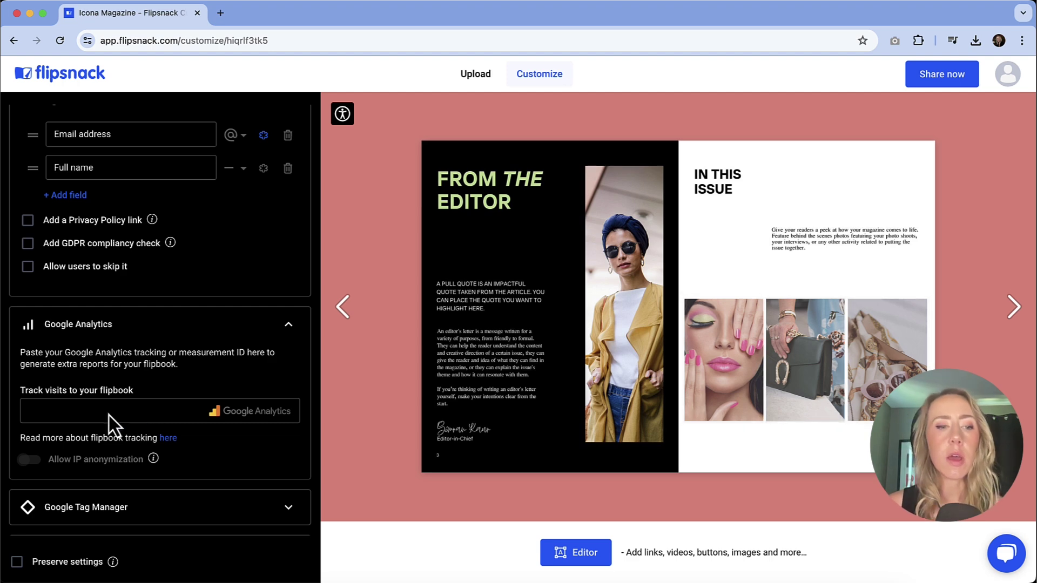
scroll(110, 400, down, 1)
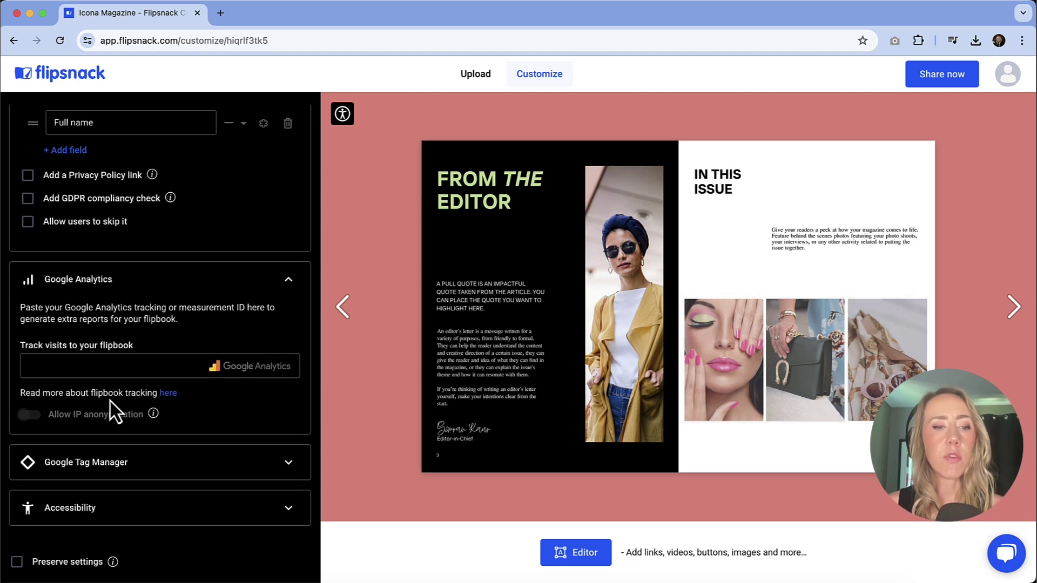
click(130, 464)
scroll(125, 383, down, 2)
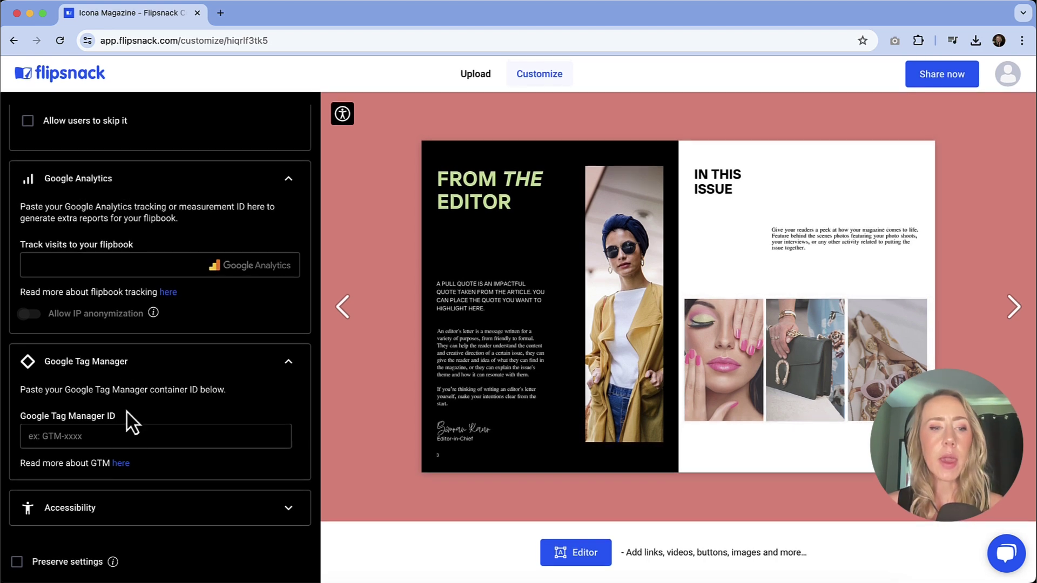
click(158, 511)
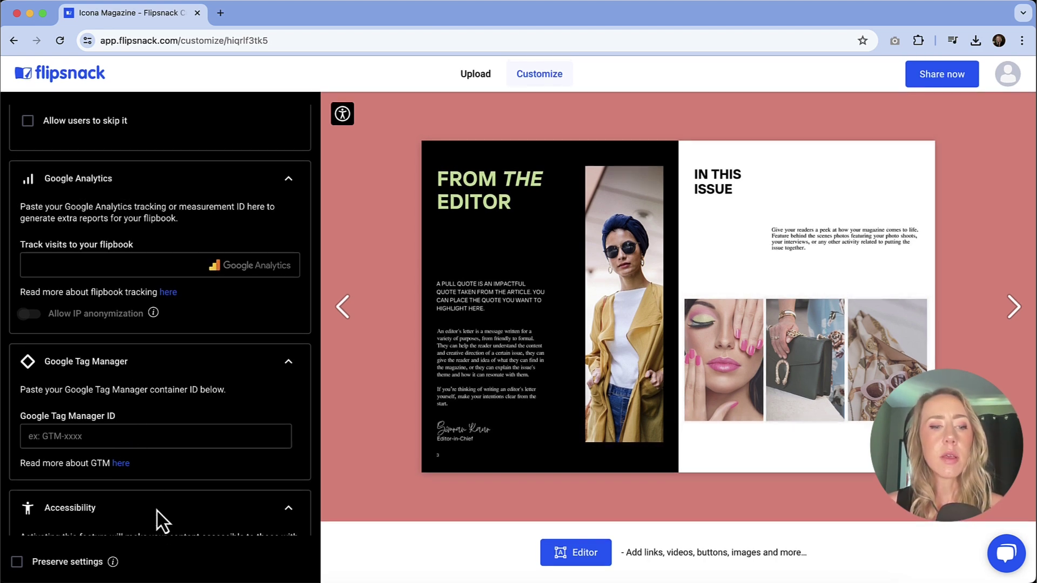
scroll(149, 380, down, 3)
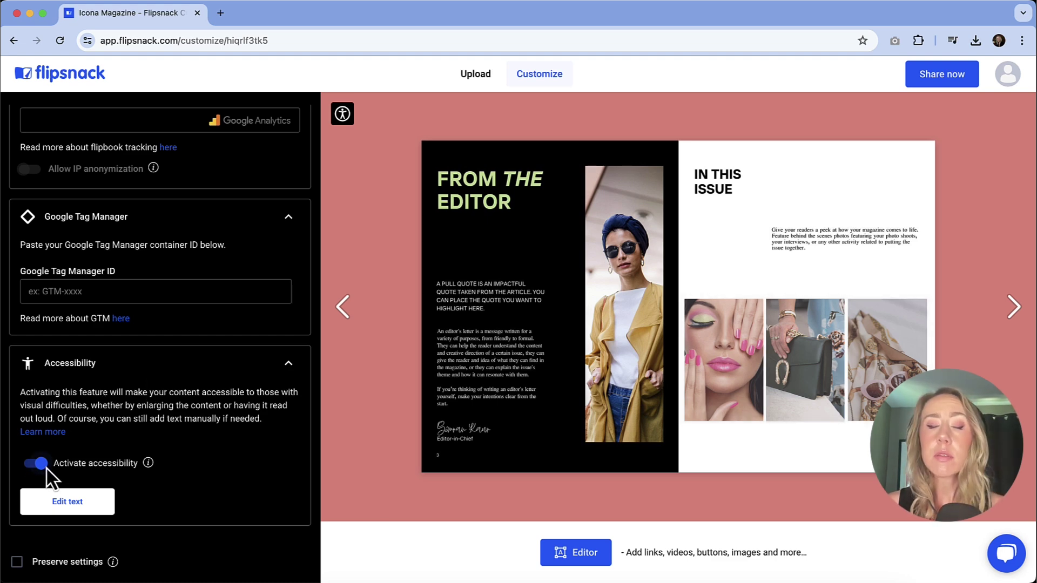
click(77, 503)
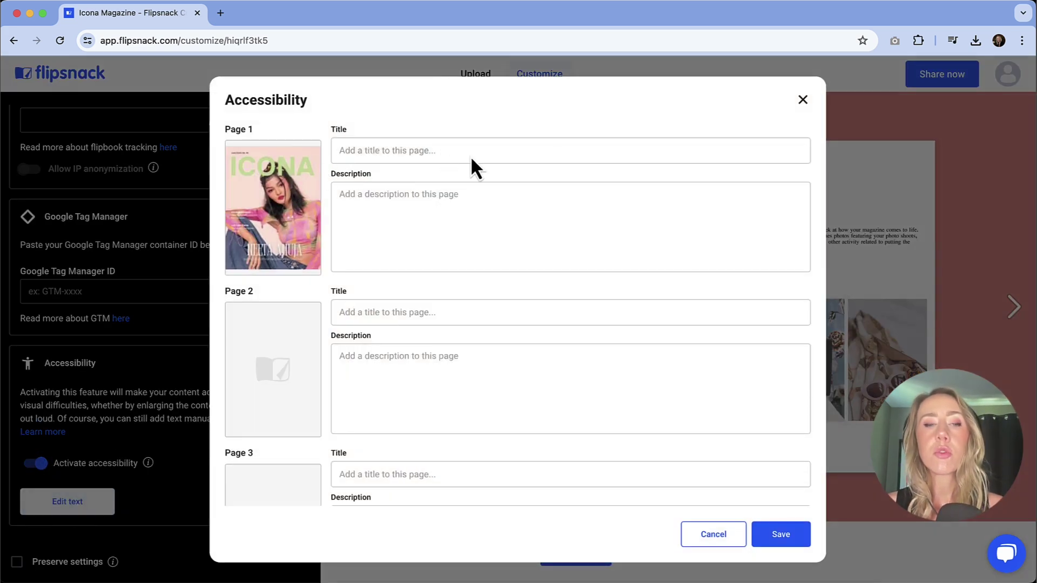
Close the Accessibility dialog and tick the Preserve settings checkbox
scroll(375, 212, down, 5)
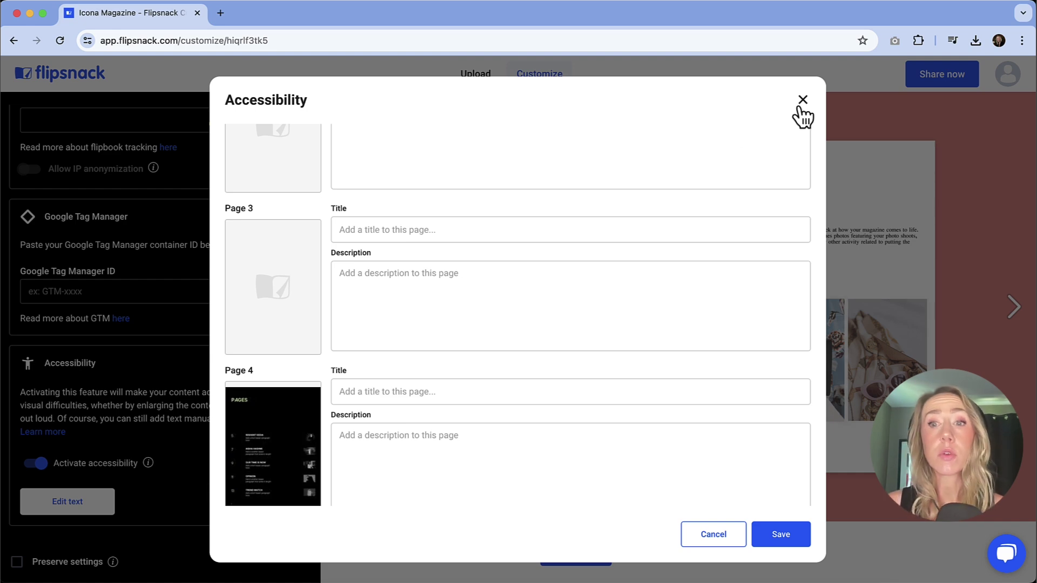
click(776, 542)
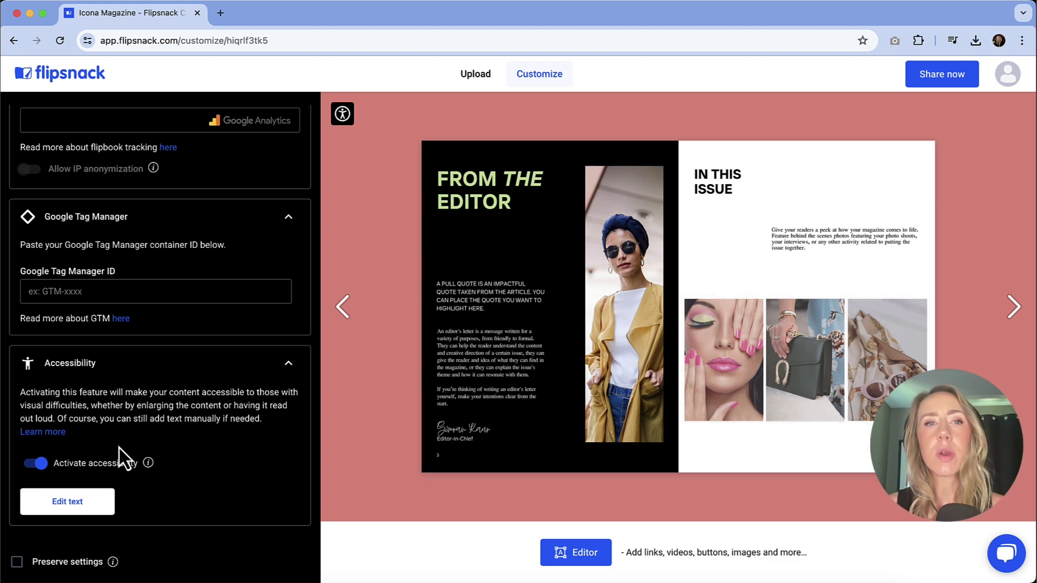
click(17, 563)
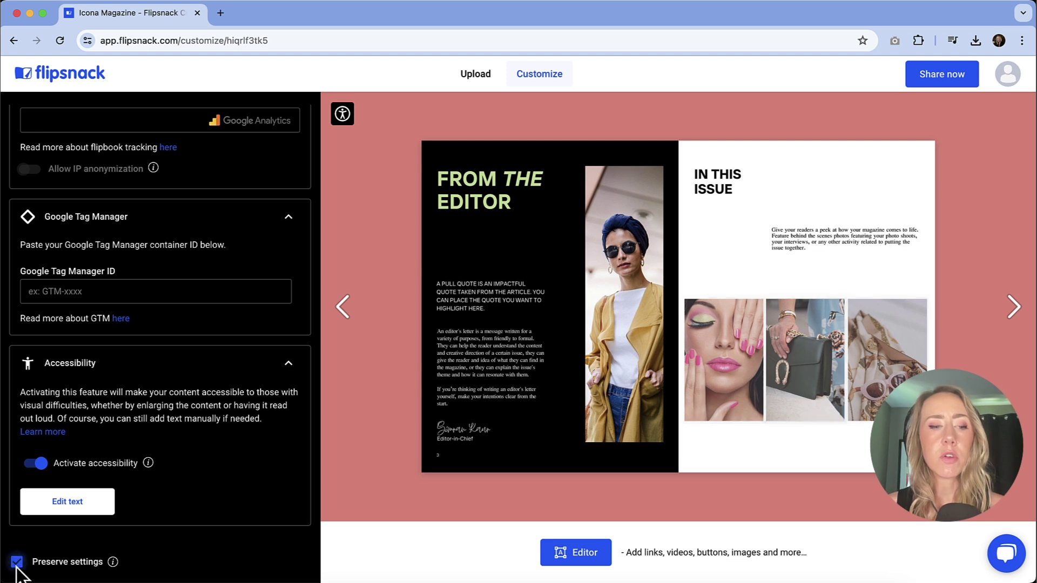
mouse_move(115, 567)
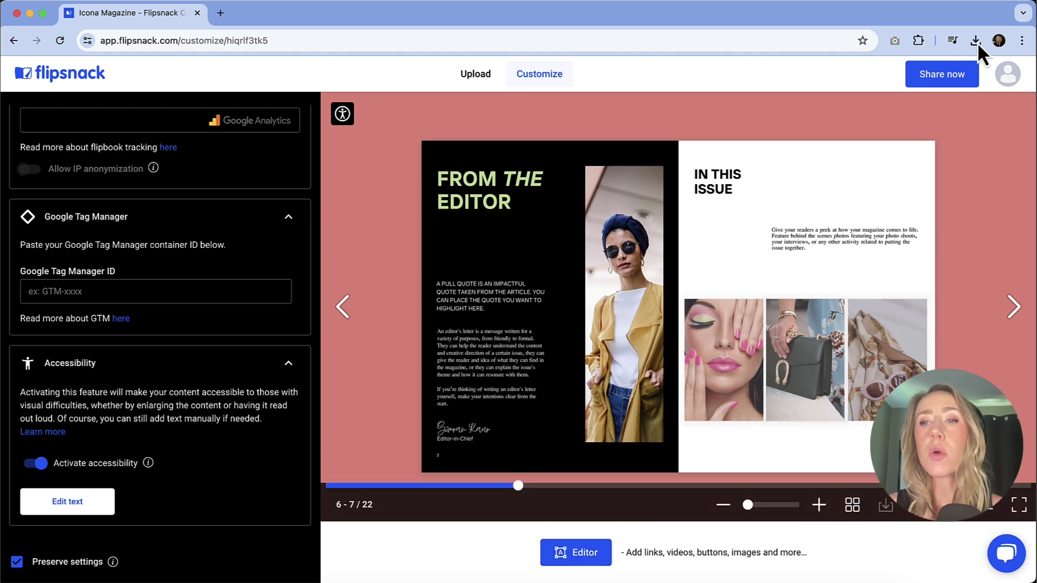
click(943, 75)
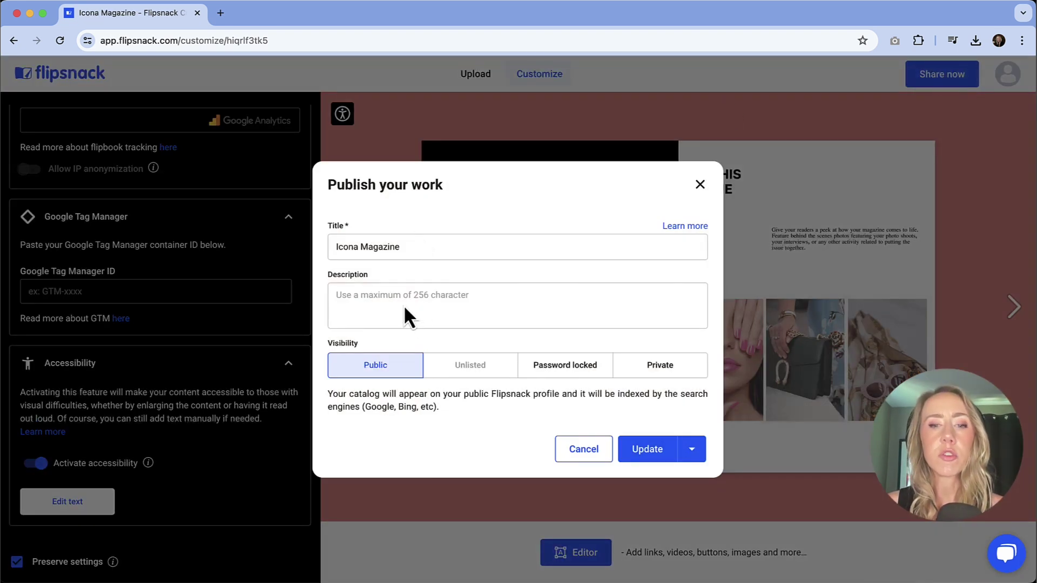
Publish the Icona Magazine update publicly and go to Create trackable links
click(647, 453)
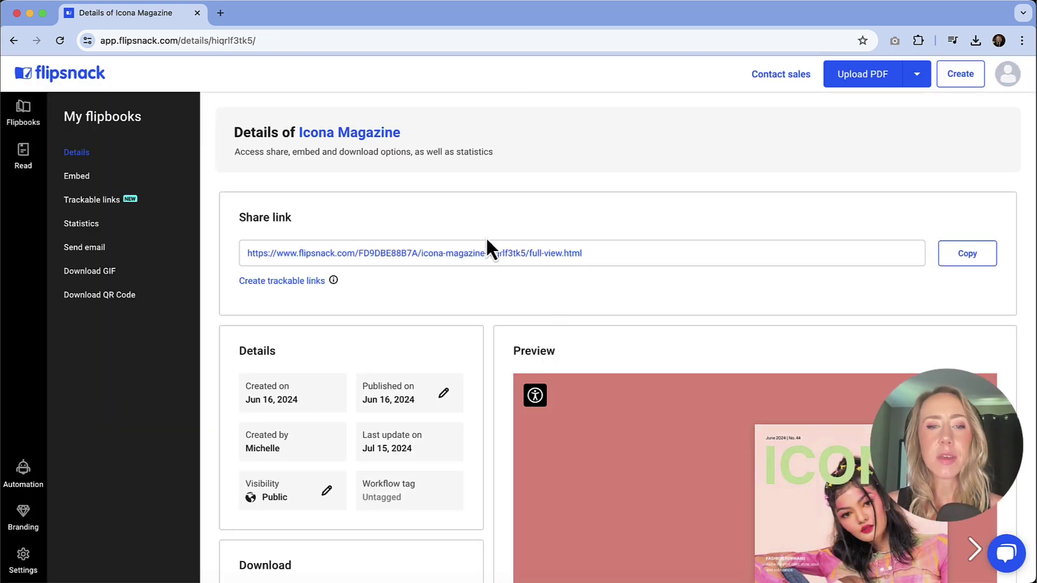
scroll(487, 240, down, 3)
scroll(487, 240, up, 1)
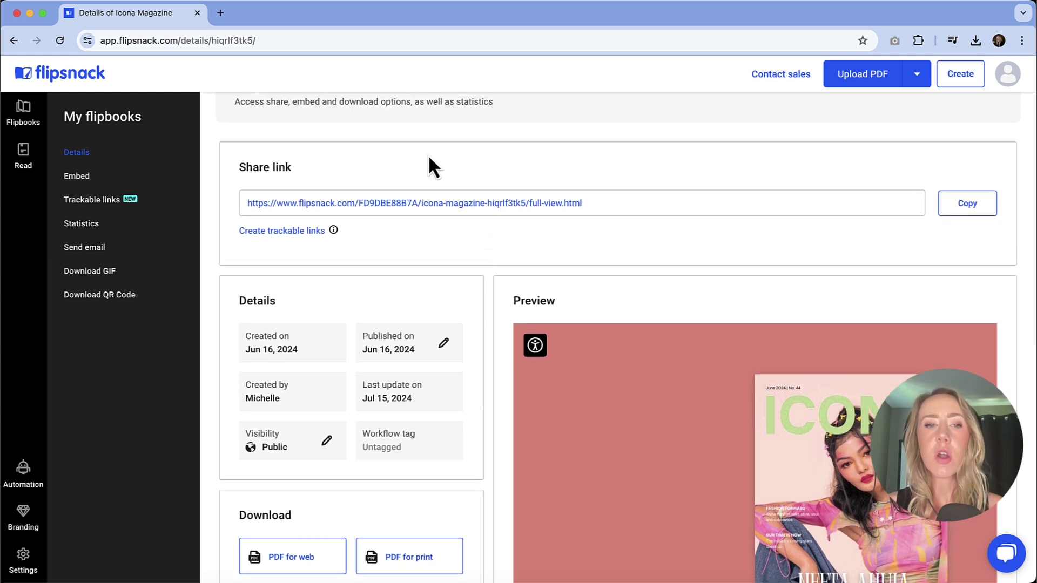
click(296, 244)
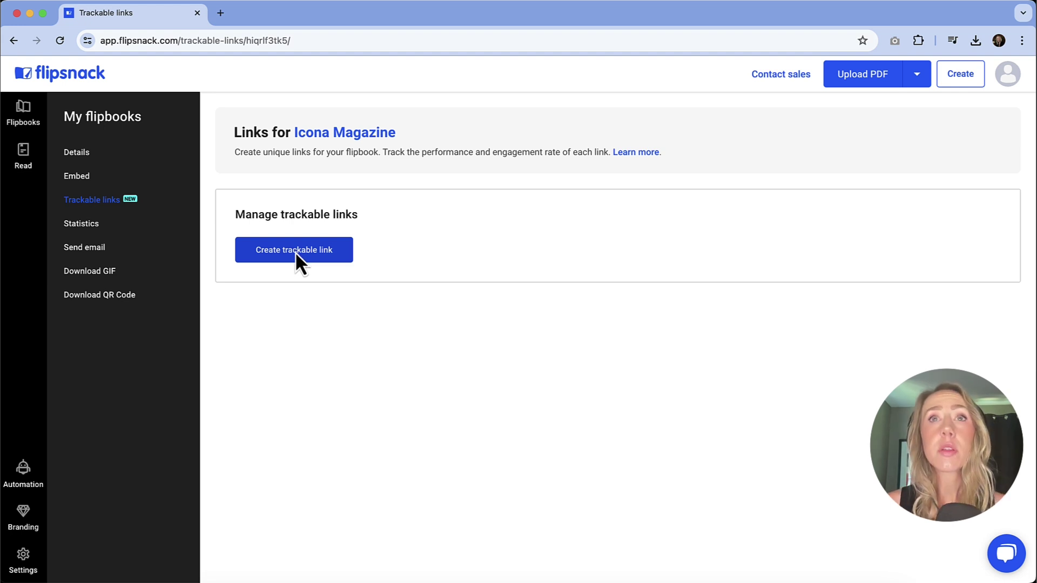
Create a trackable link named for the lead, with First open notifications enabled
click(294, 250)
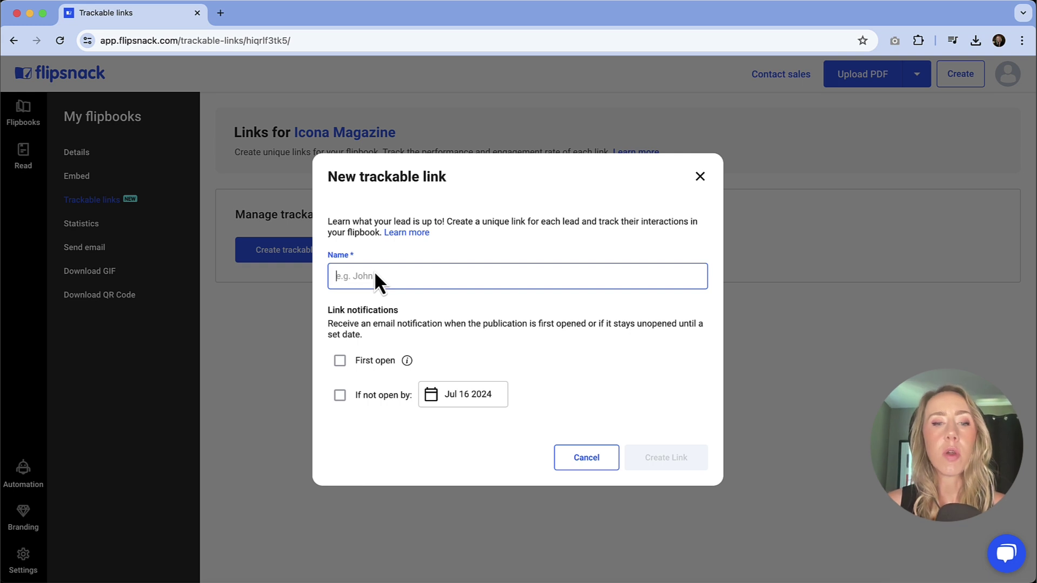
text(Michelle)
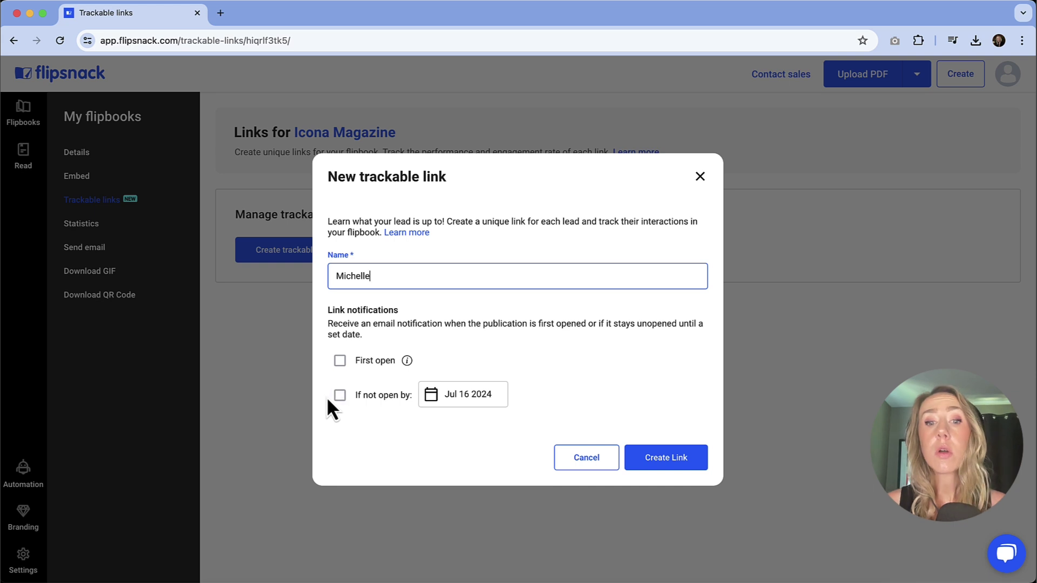
click(341, 364)
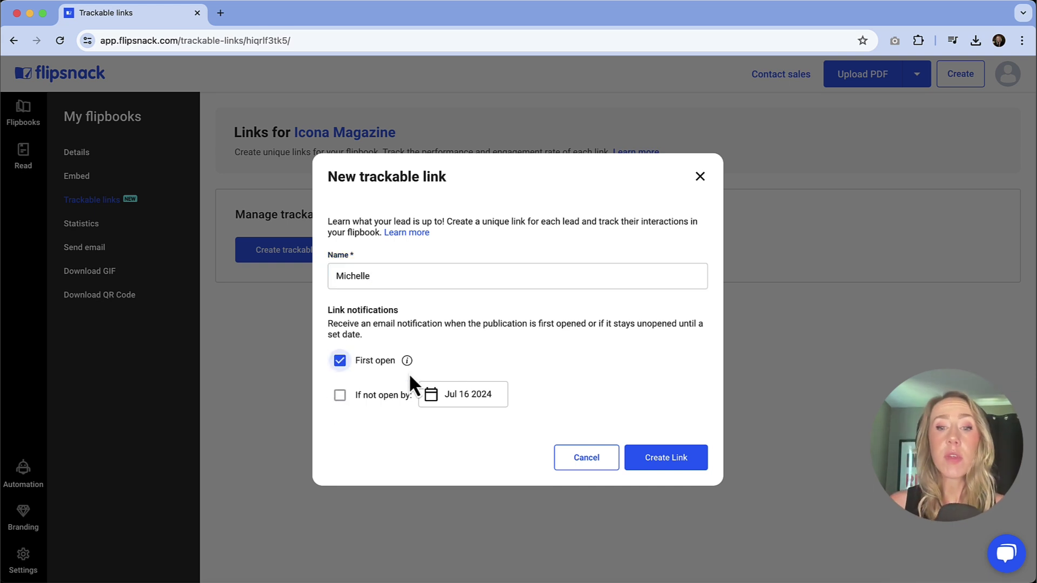
click(675, 469)
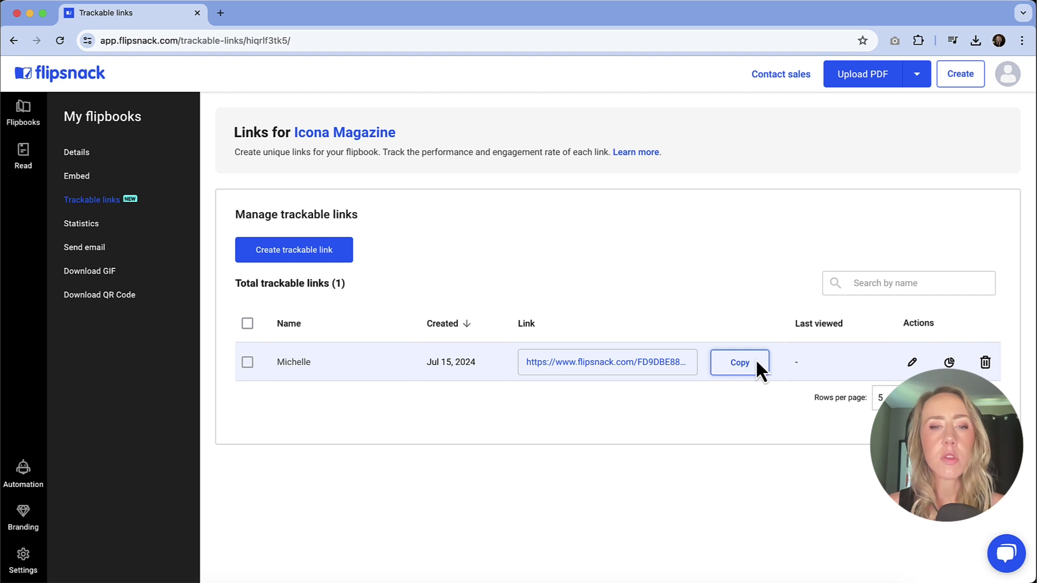
click(93, 227)
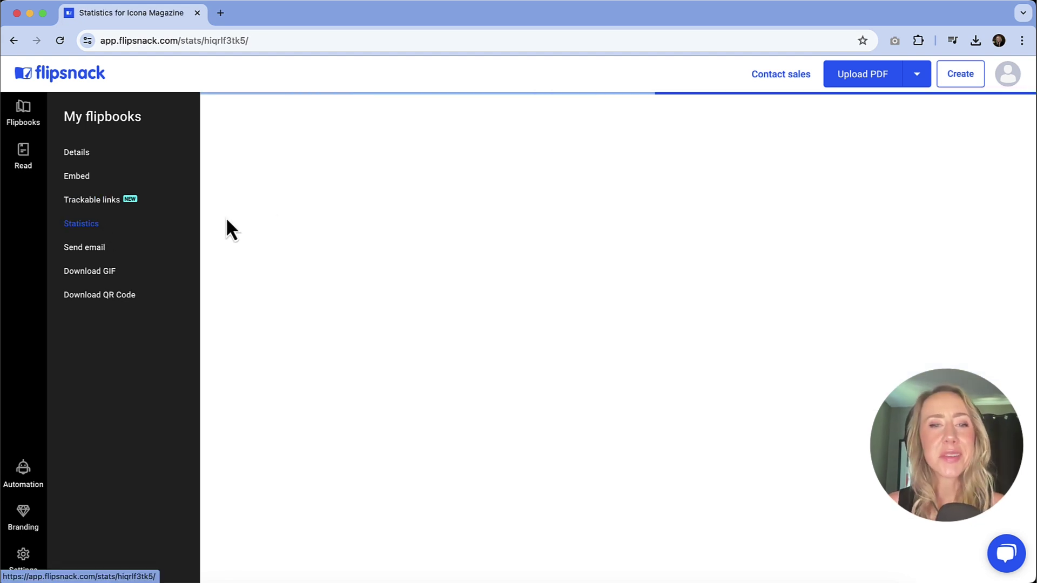
Scroll through Icona Magazine's summary, page-level, engagement and Leadform statistics, then go to the email page
scroll(508, 217, down, 2)
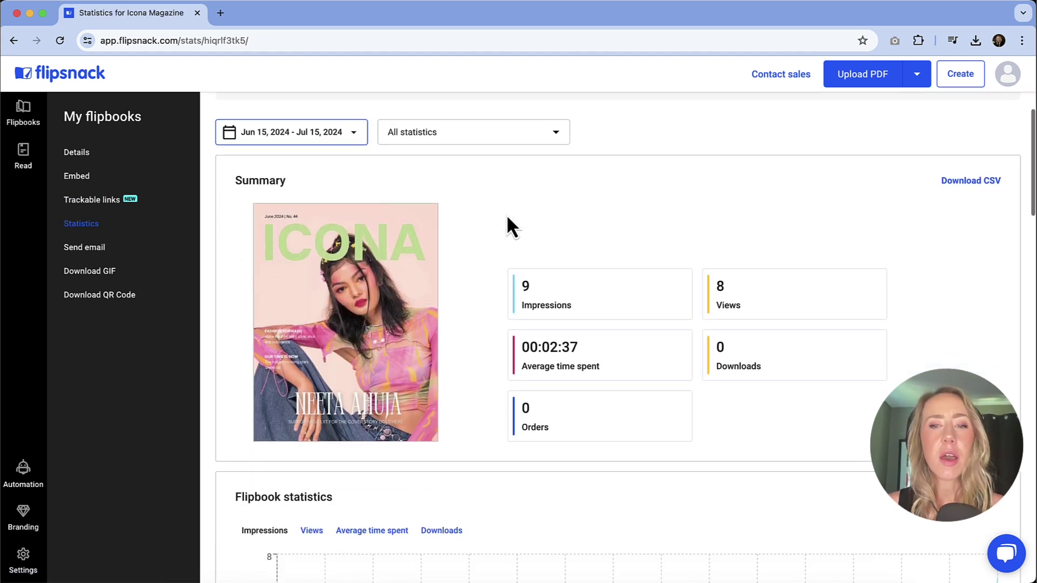
mouse_move(596, 311)
mouse_move(646, 362)
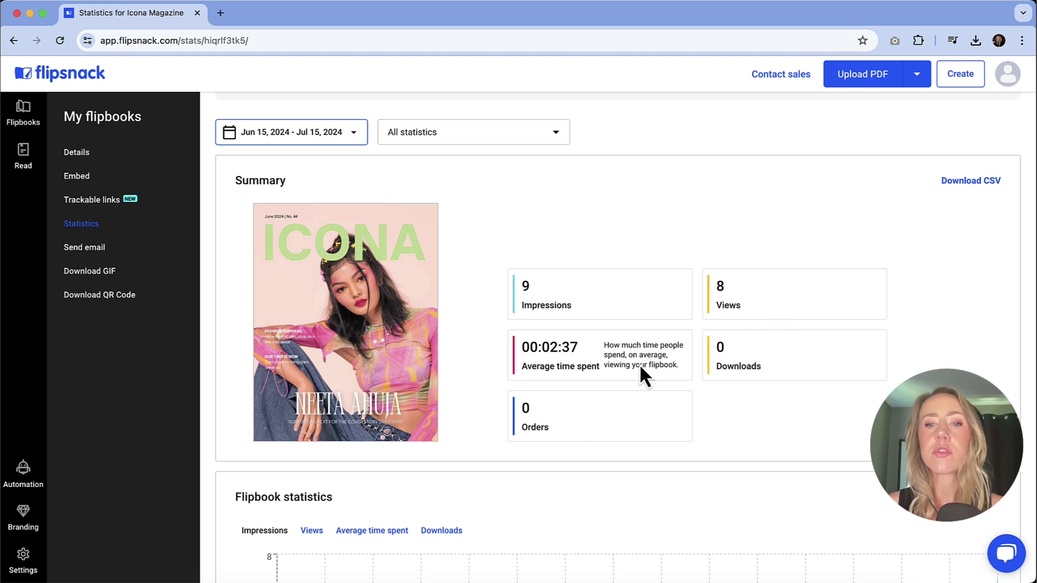
scroll(756, 346, down, 2)
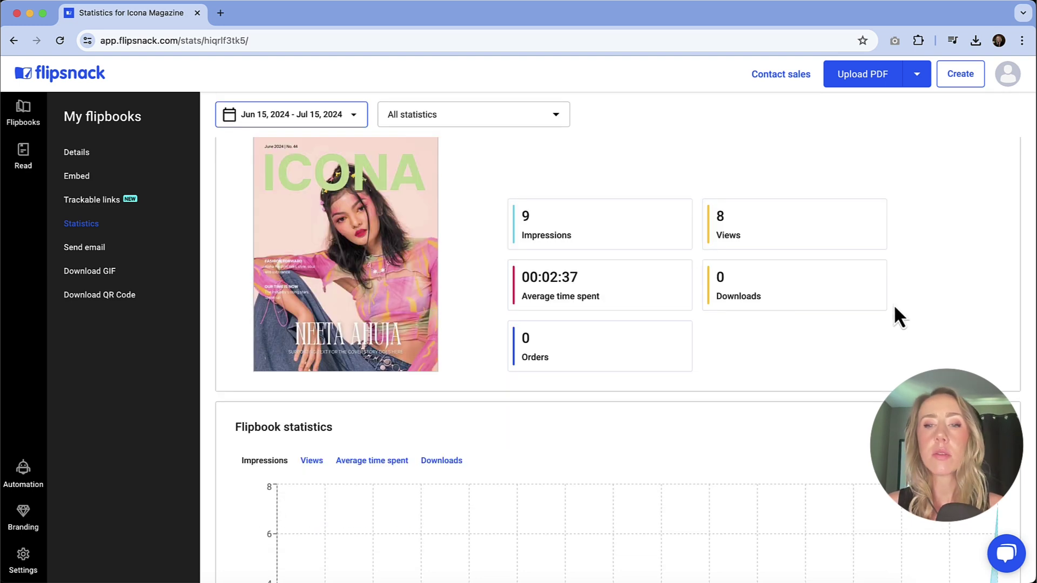
mouse_move(802, 292)
scroll(801, 292, down, 4)
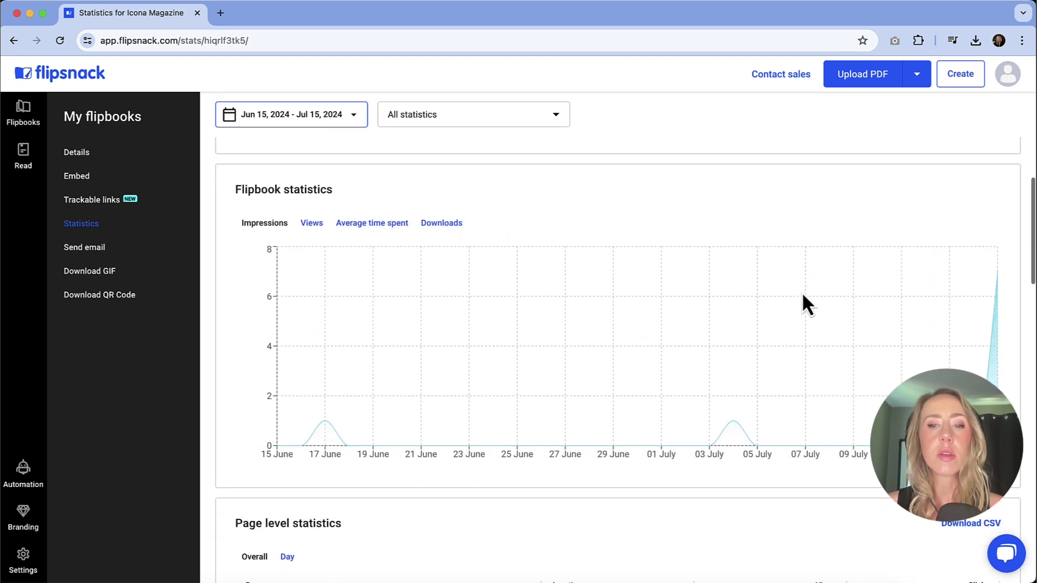
scroll(610, 308, down, 5)
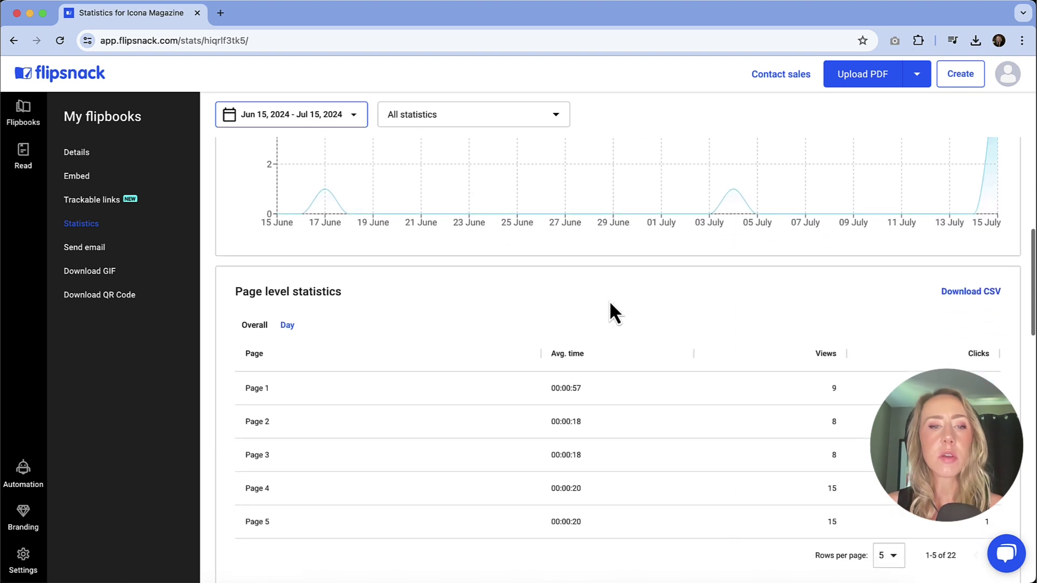
scroll(610, 310, down, 6)
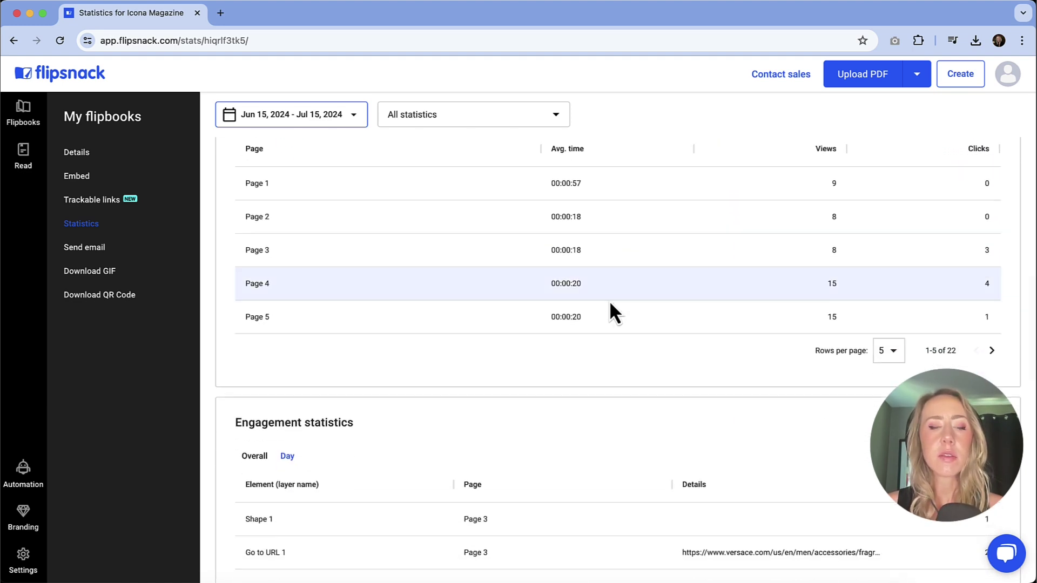
scroll(610, 300, down, 14)
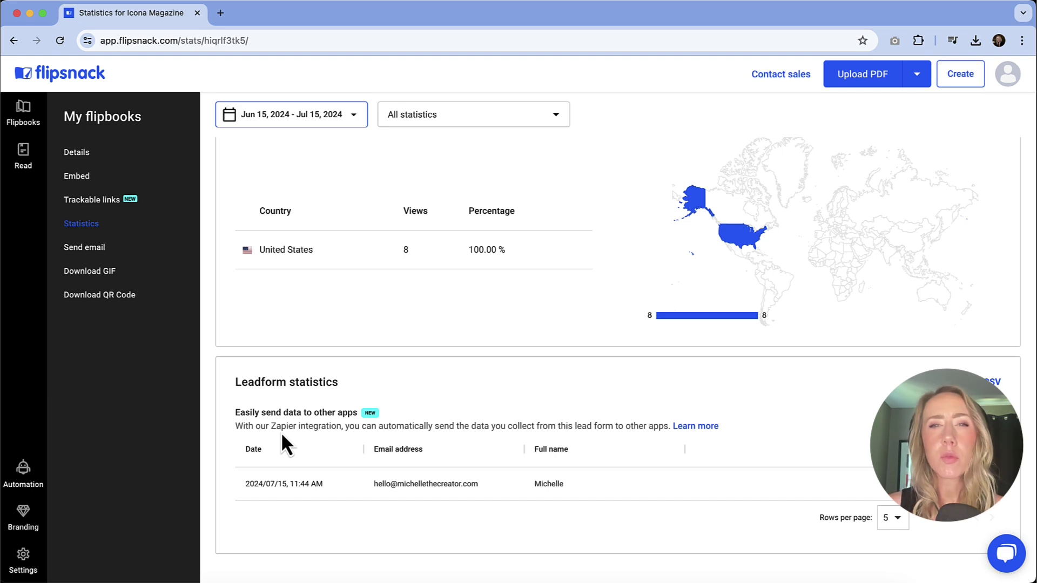
scroll(282, 432, up, 10)
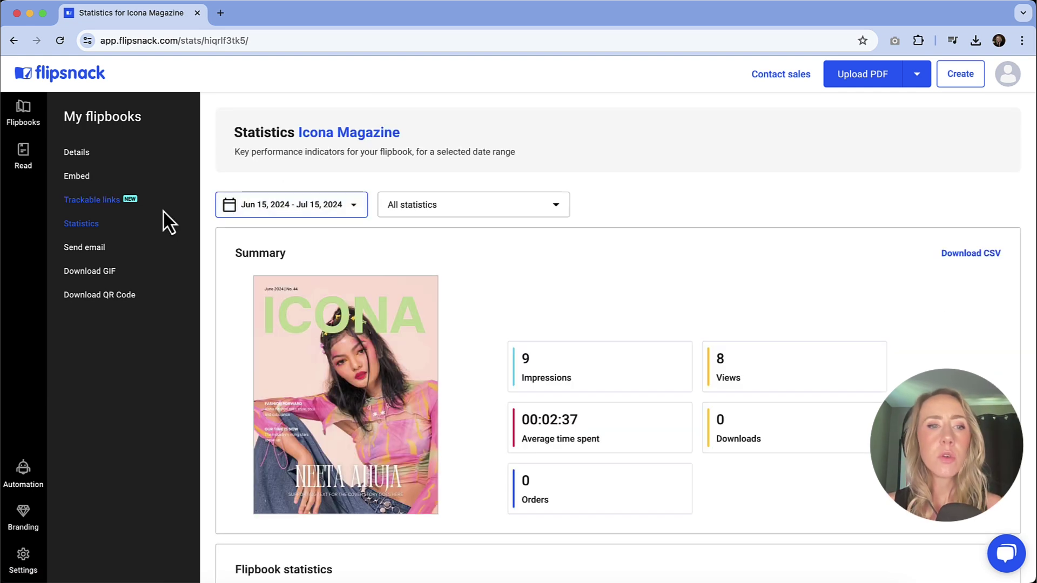
click(96, 248)
Change the Icona Magazine GIF export background from yellow to green #90ED9A
click(90, 272)
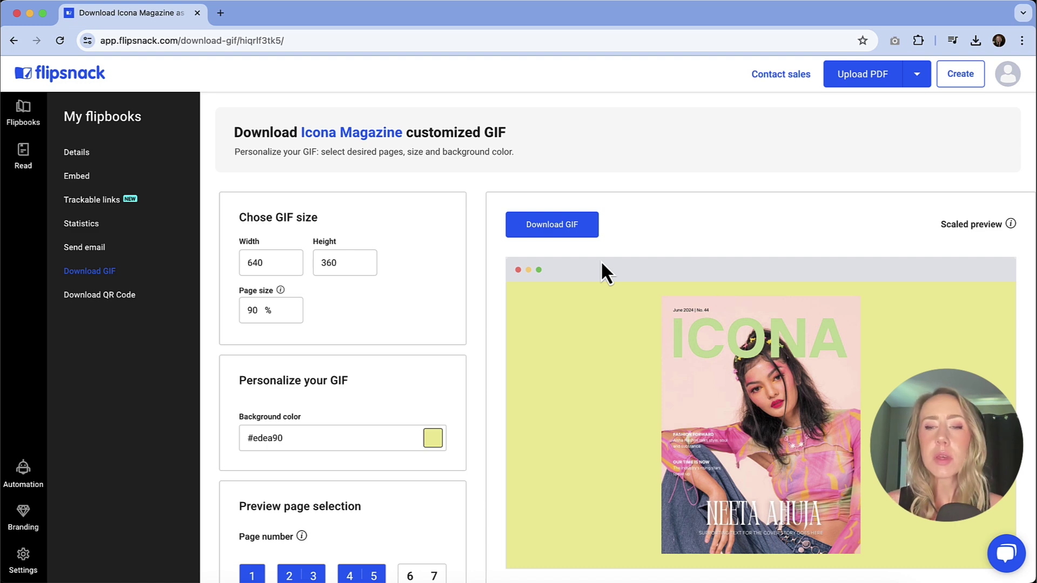
scroll(575, 303, down, 4)
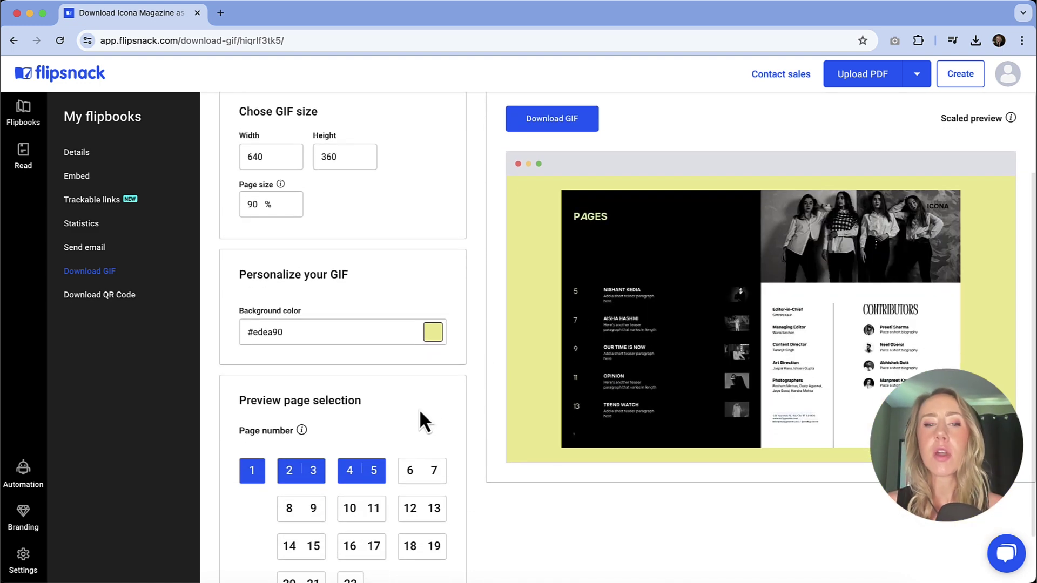
scroll(411, 415, down, 2)
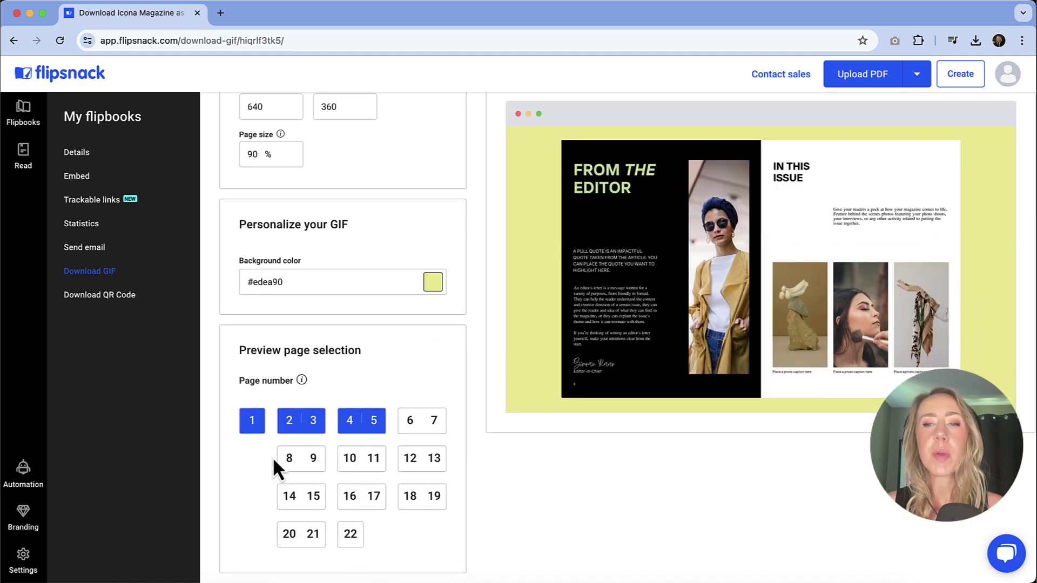
click(432, 289)
drag(470, 376, 493, 377)
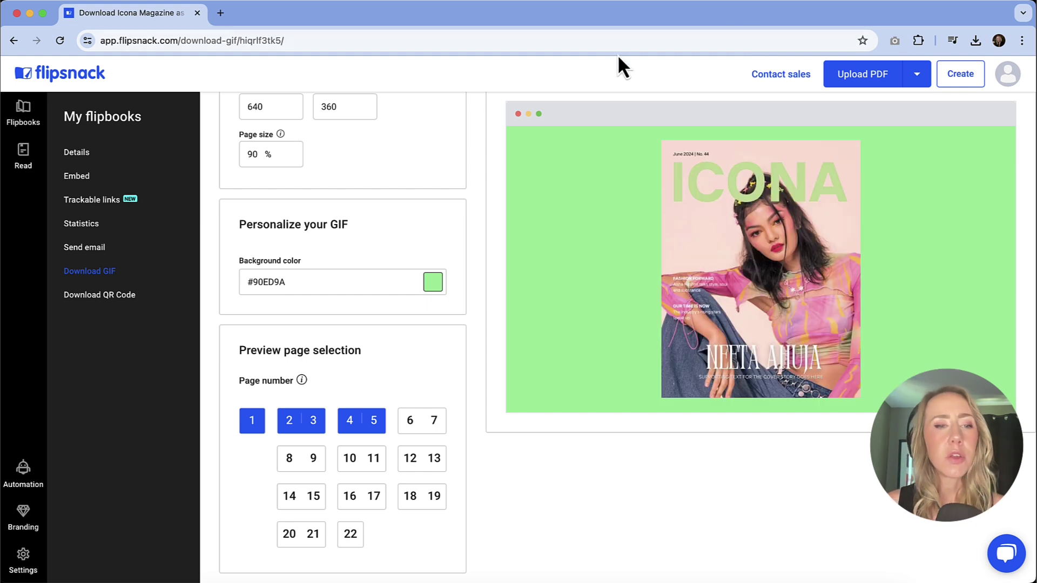
Visit the QR code download page, then review the Details page's Download and Preview cards
click(109, 299)
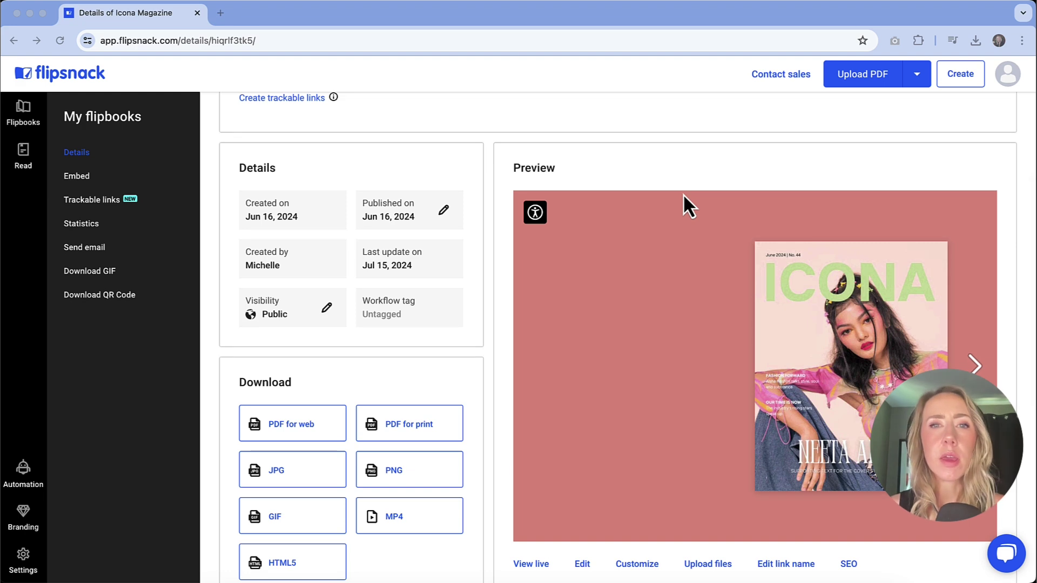
scroll(683, 196, down, 1)
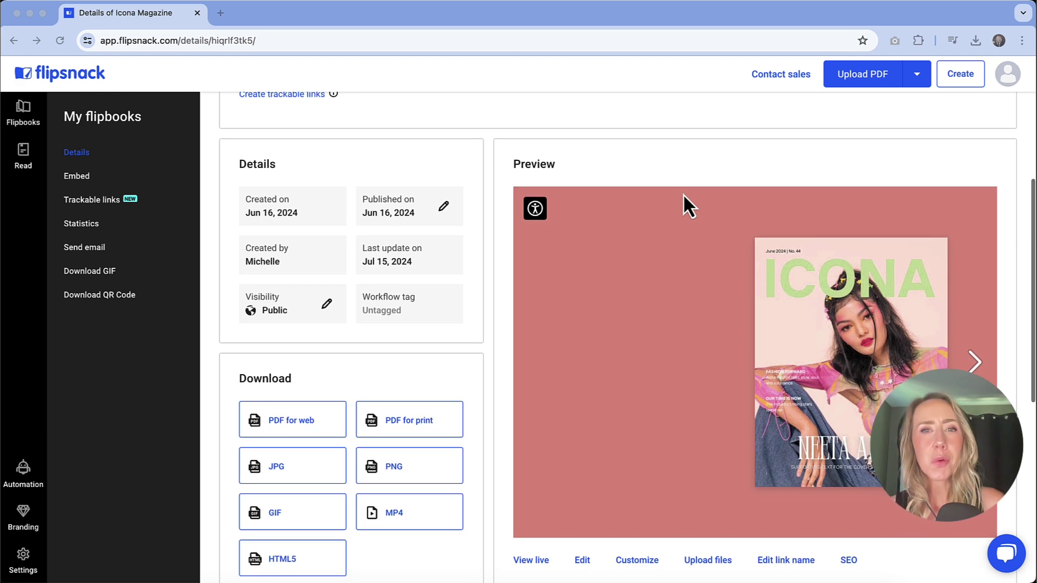
scroll(683, 195, up, 1)
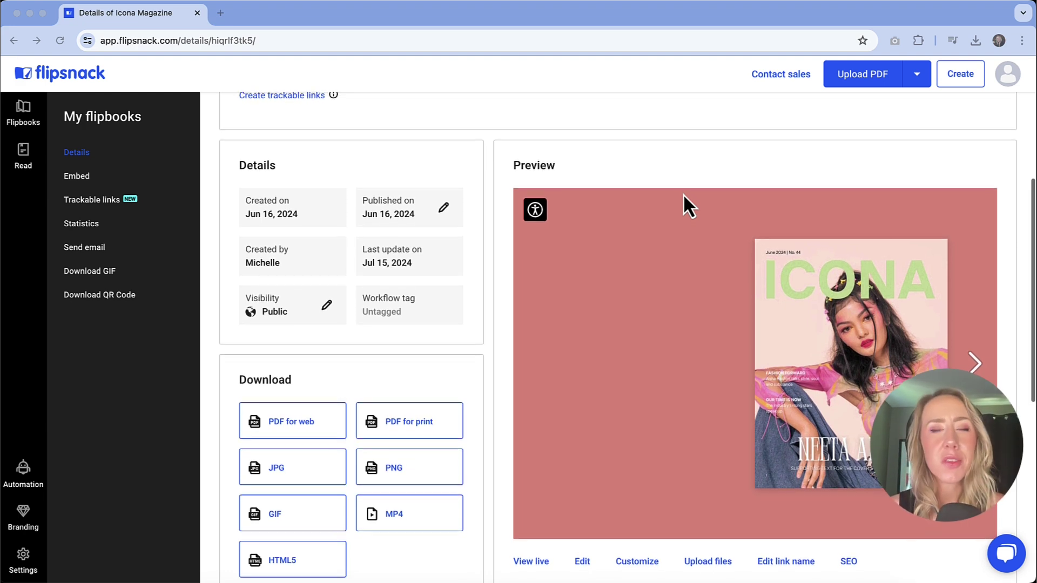